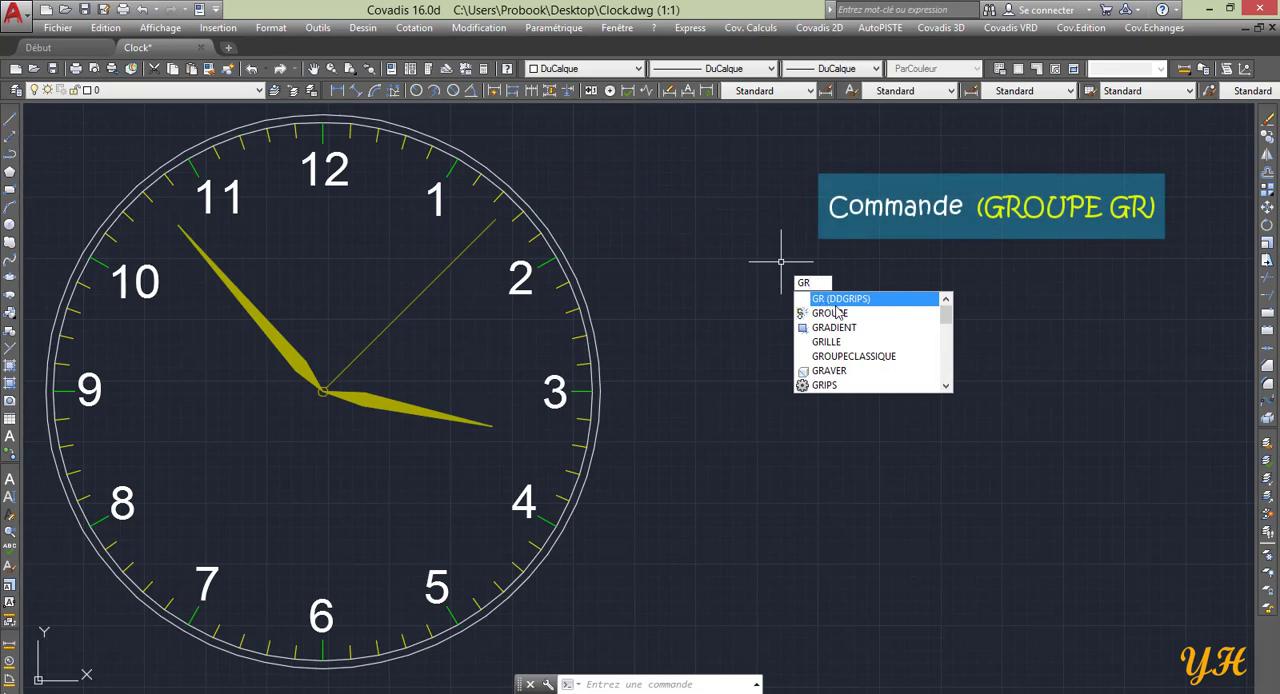
Create a group named SECONDE from the thin second hand of the clock.
{"action": "key", "text": "Down"}
{"action": "left_click", "coordinate": [830, 313]}
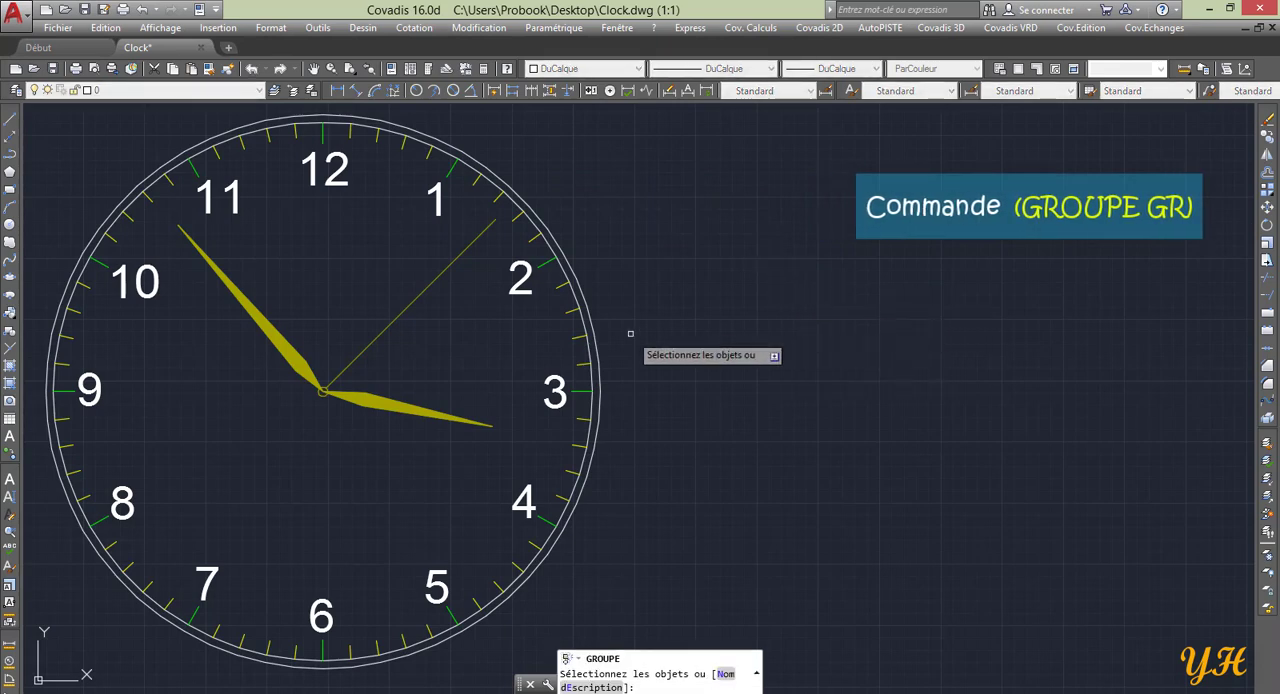
{"action": "left_click", "coordinate": [435, 343]}
{"action": "left_click", "coordinate": [377, 297]}
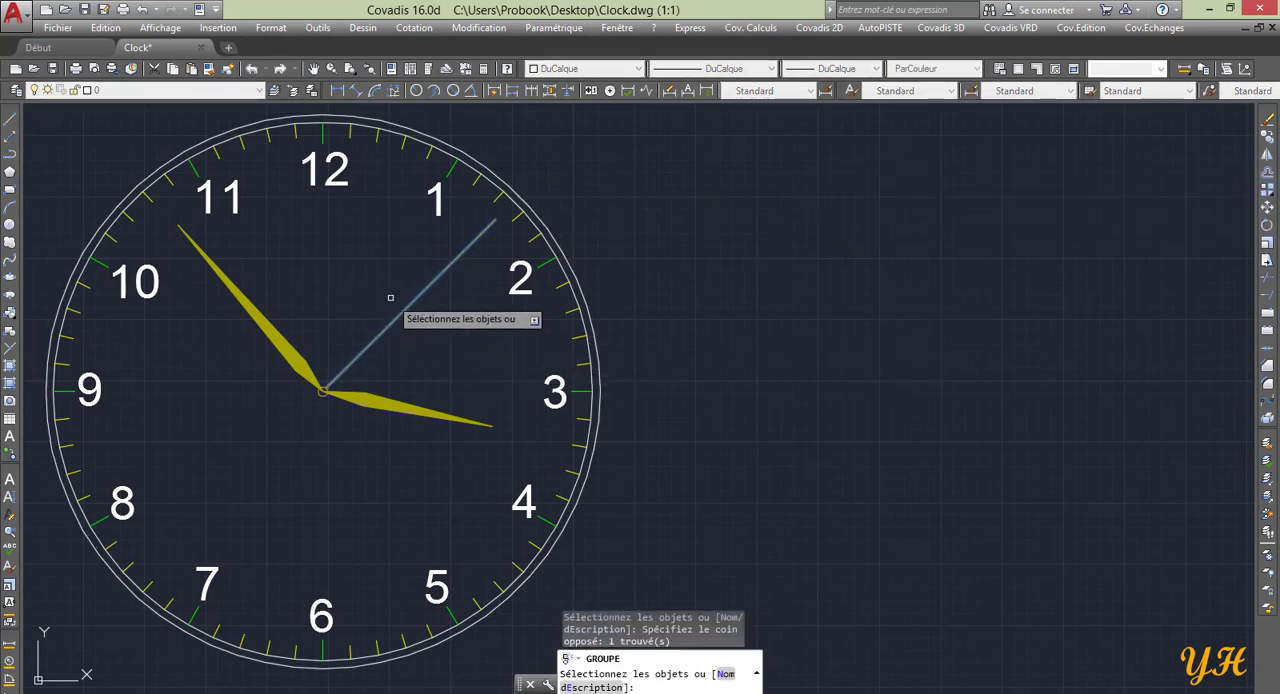
{"action": "type", "text": "N"}
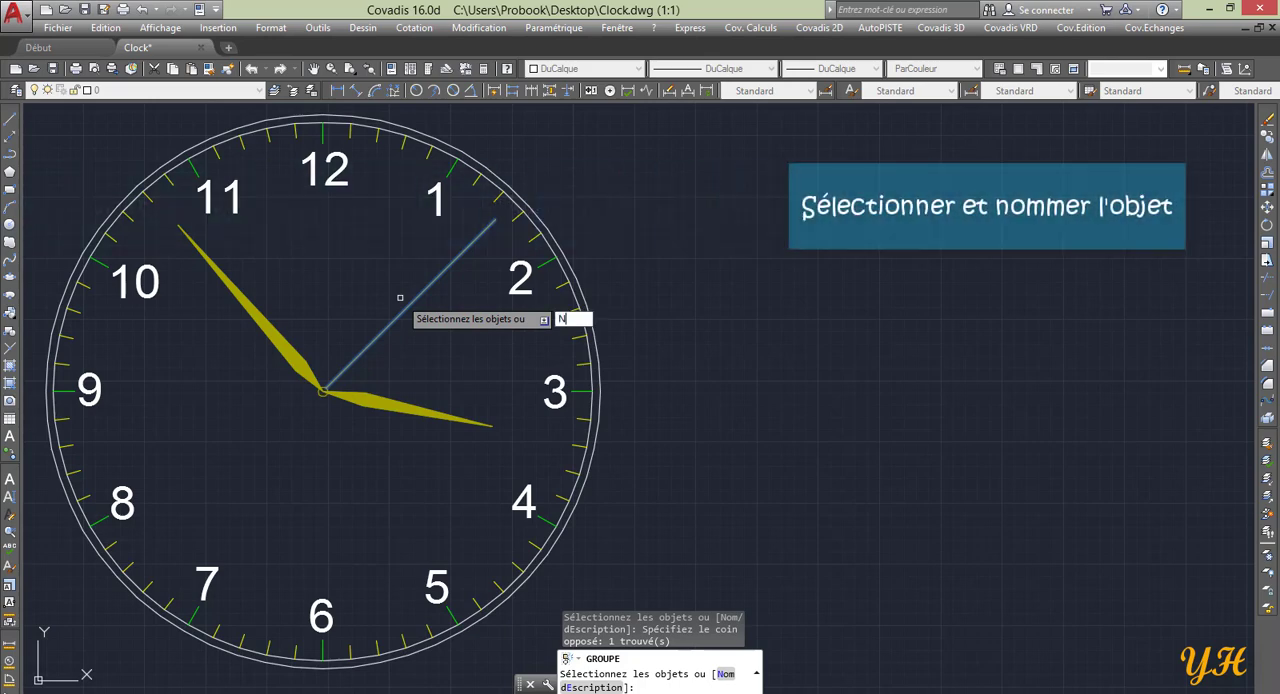
{"action": "key", "text": "Return"}
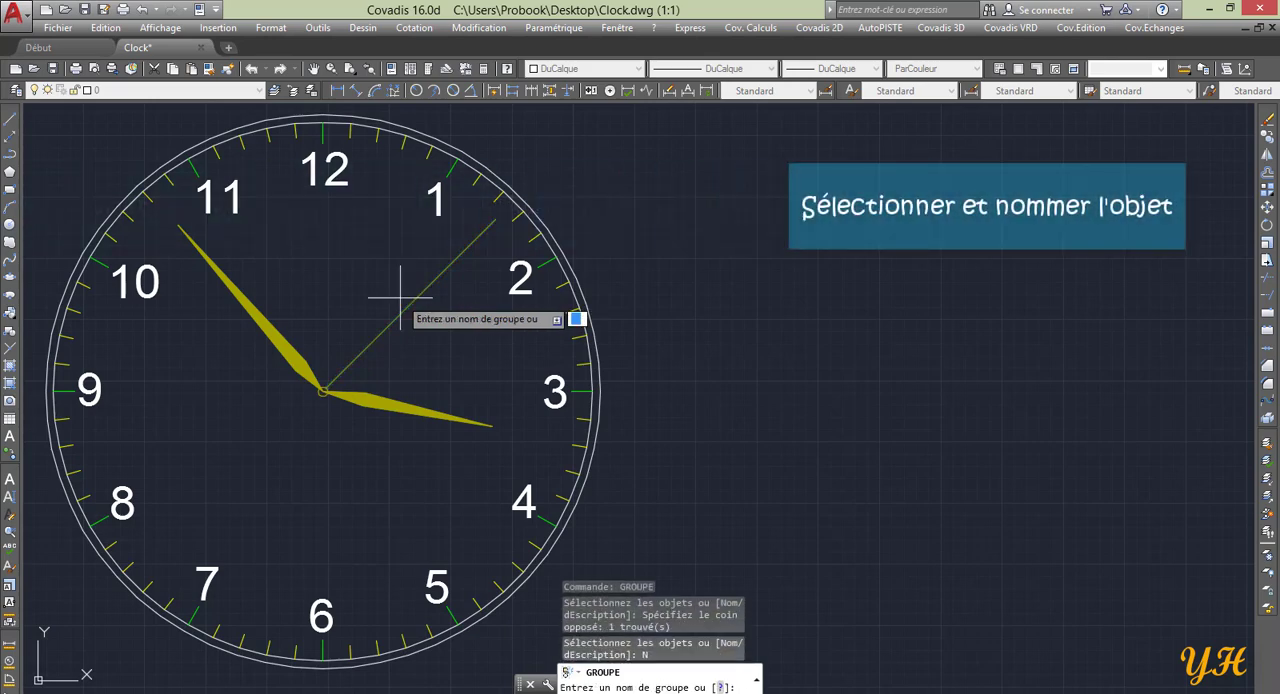
{"action": "type", "text": "sECONDE"}
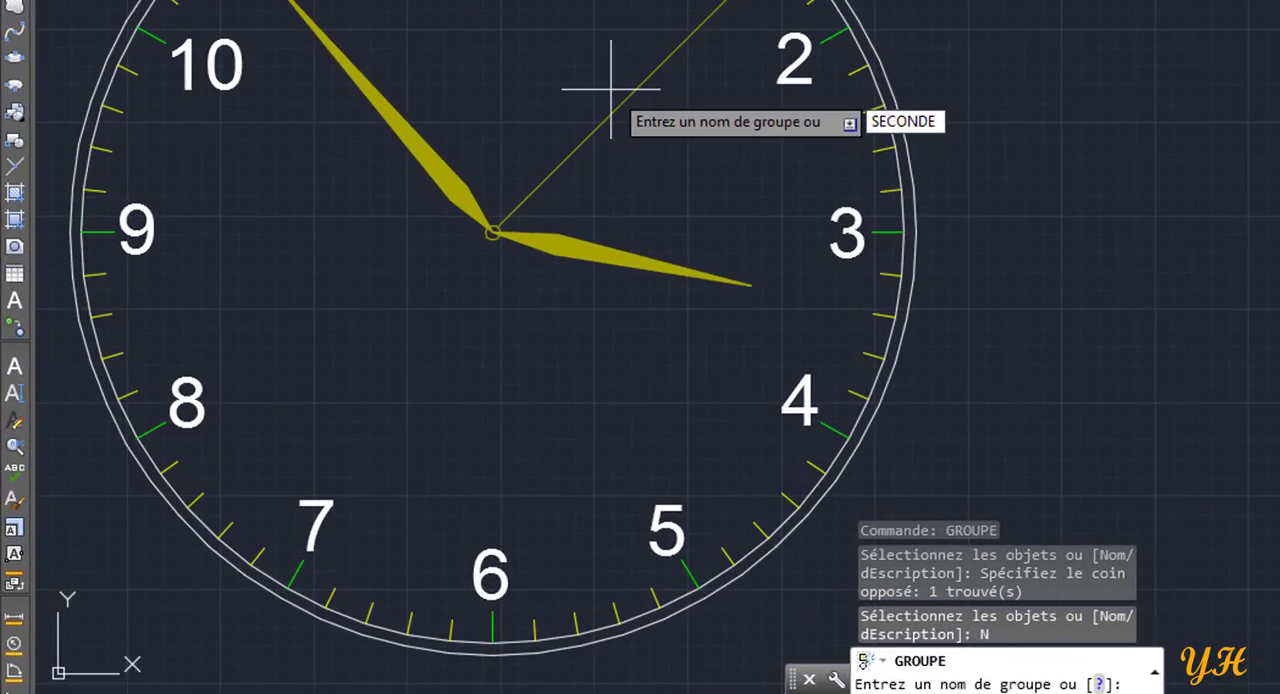
{"action": "key", "text": "Return"}
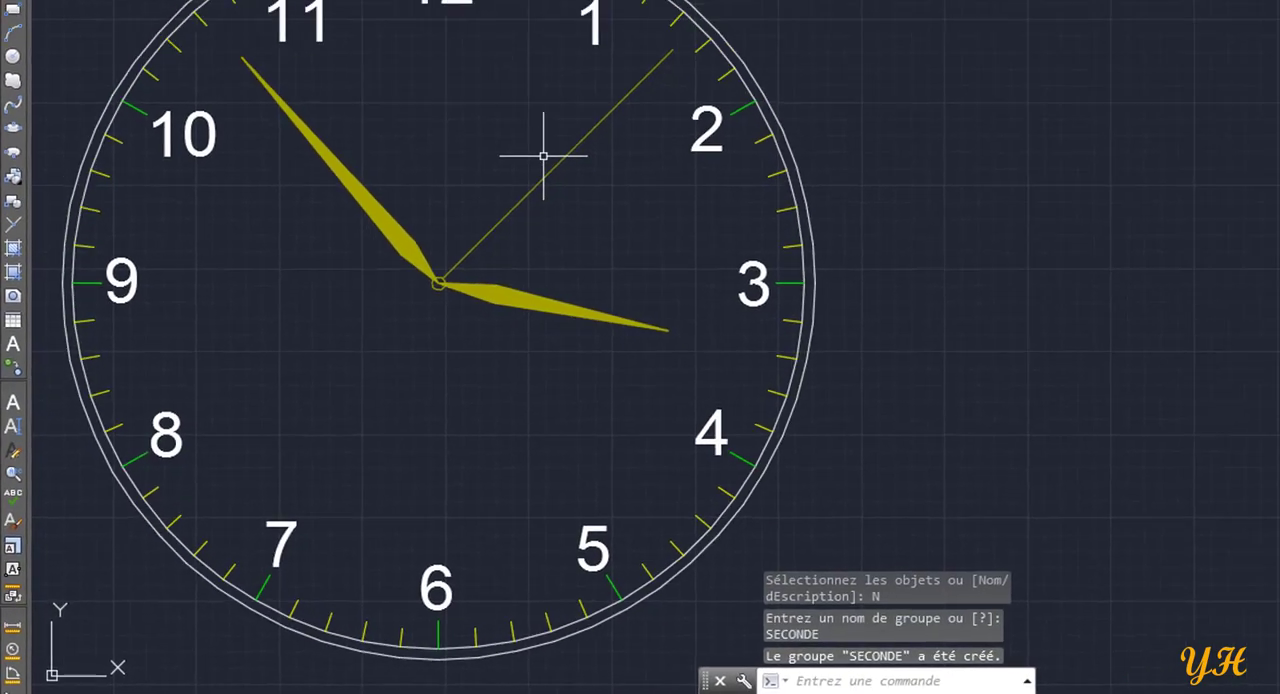
Create a group named MINUTE from the long minute hand pointing between 10 and 11.
{"action": "type", "text": "GR"}
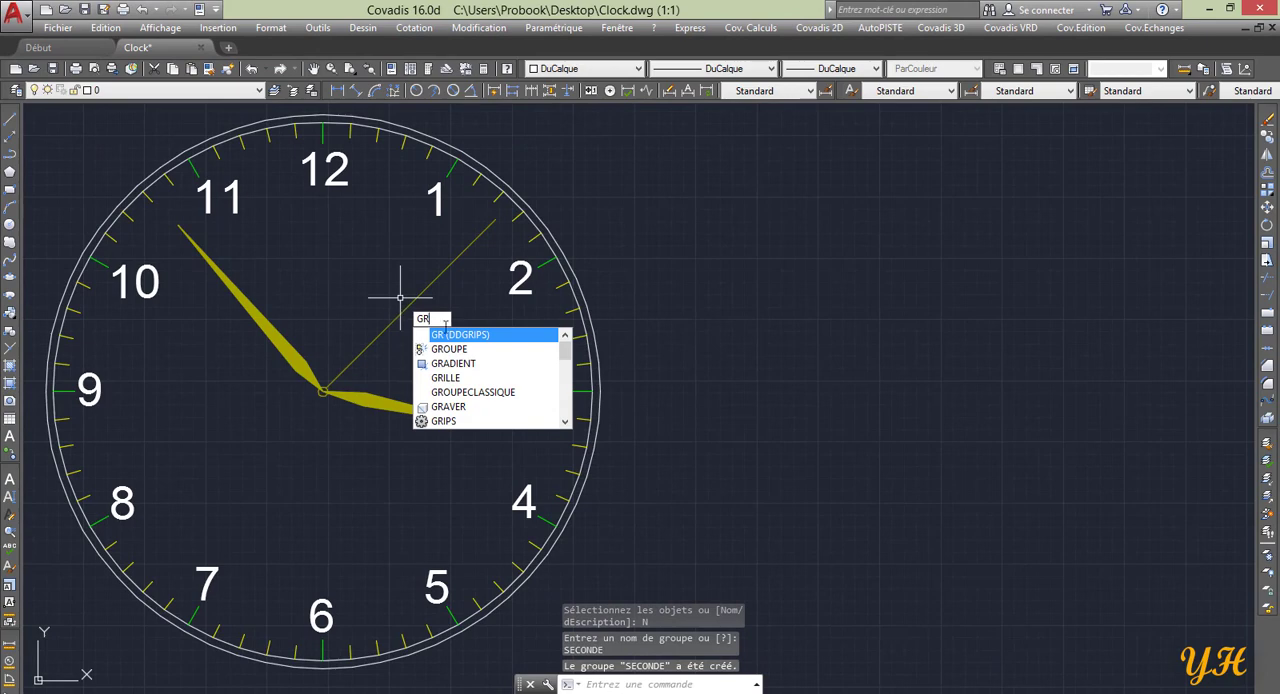
{"action": "left_click", "coordinate": [478, 349]}
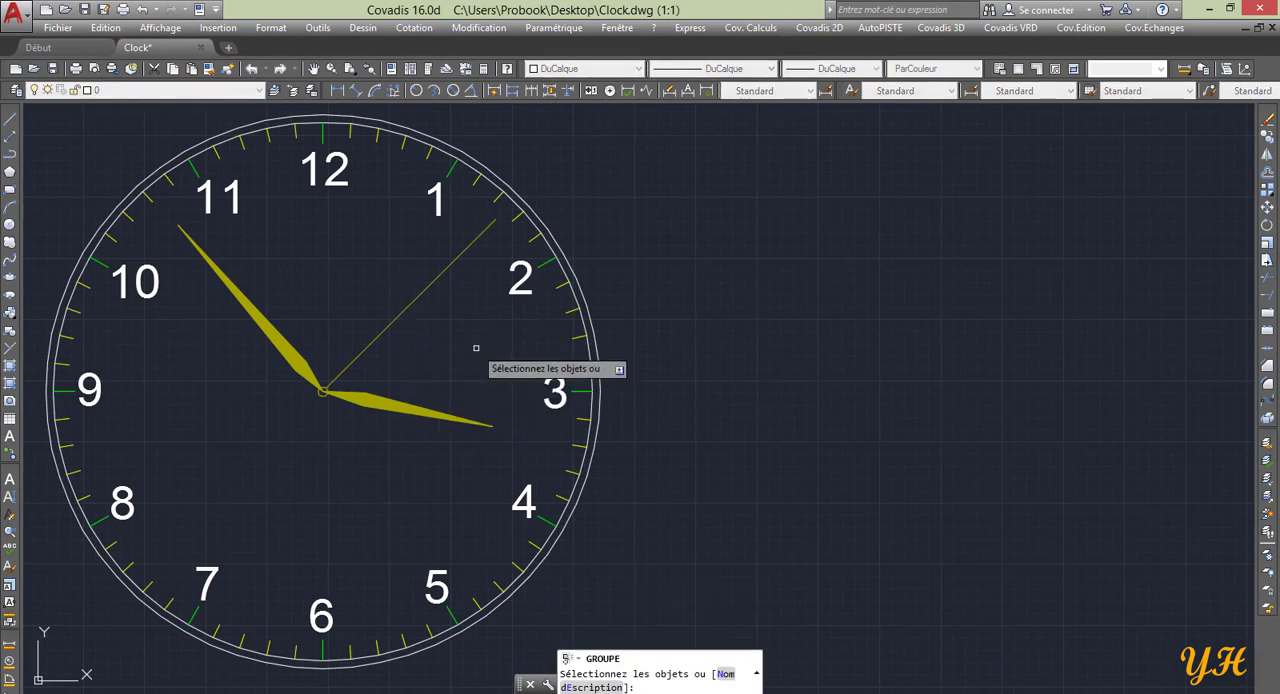
{"action": "left_click", "coordinate": [321, 318]}
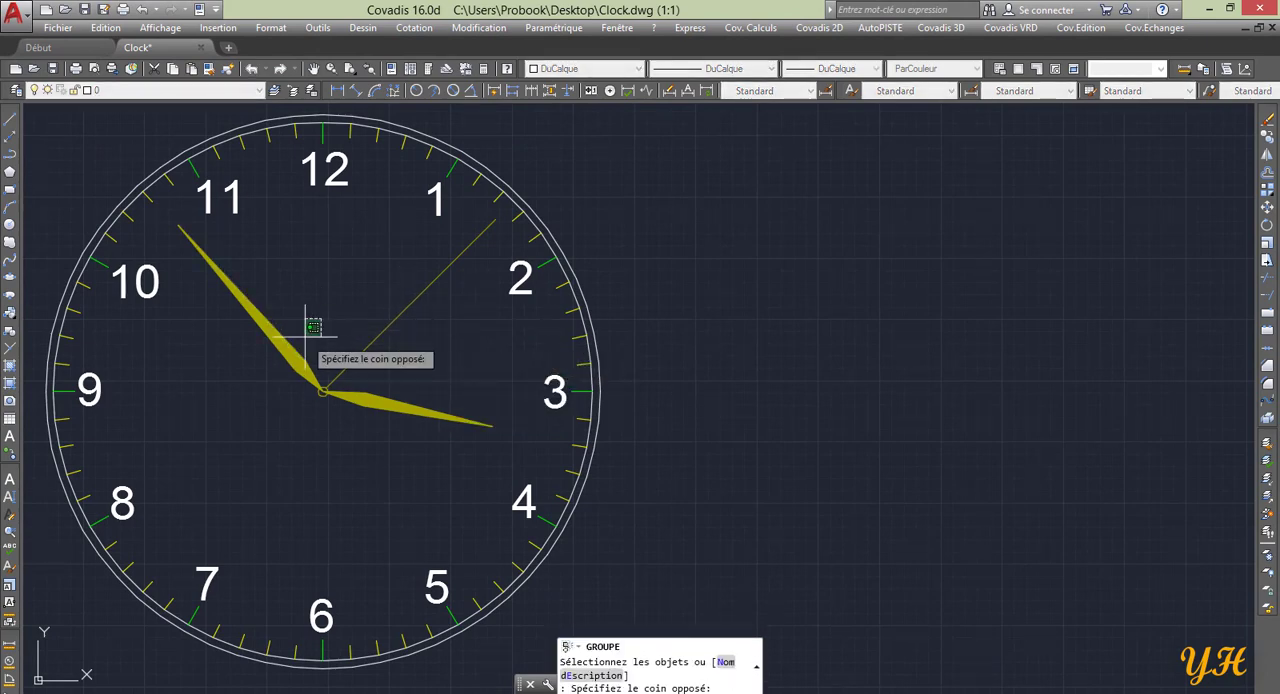
{"action": "left_click", "coordinate": [263, 378]}
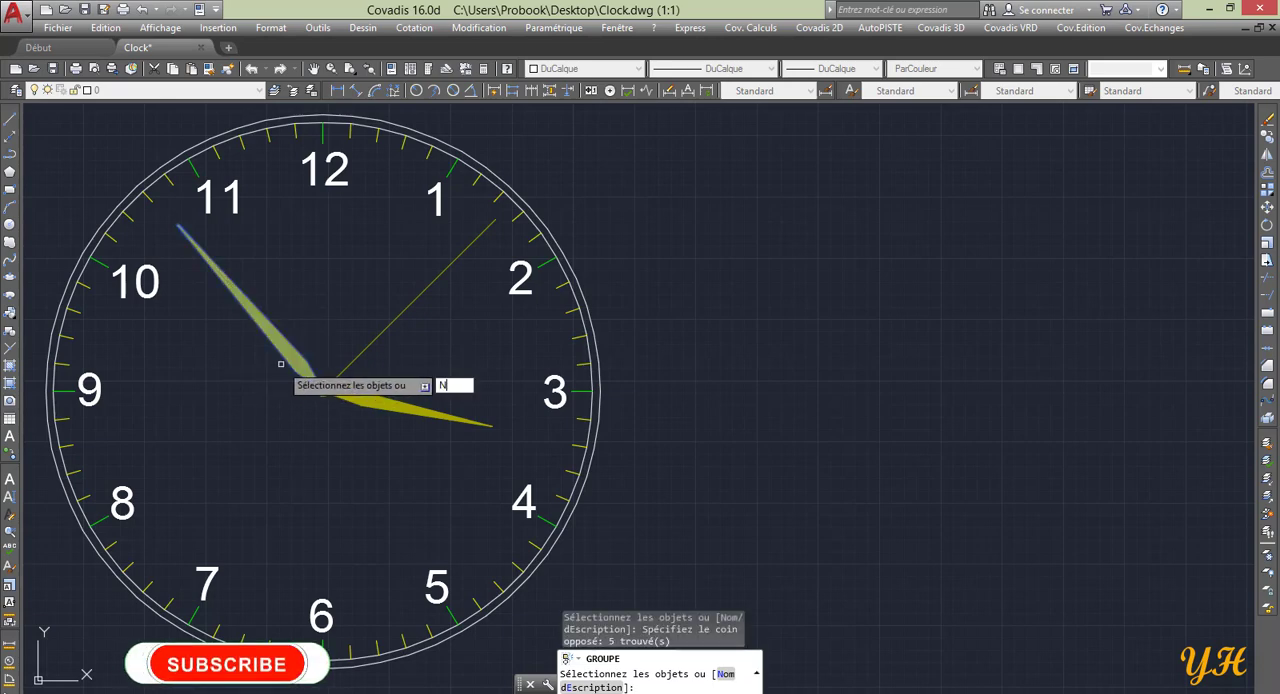
{"action": "type", "text": "N"}
{"action": "key", "text": "Return"}
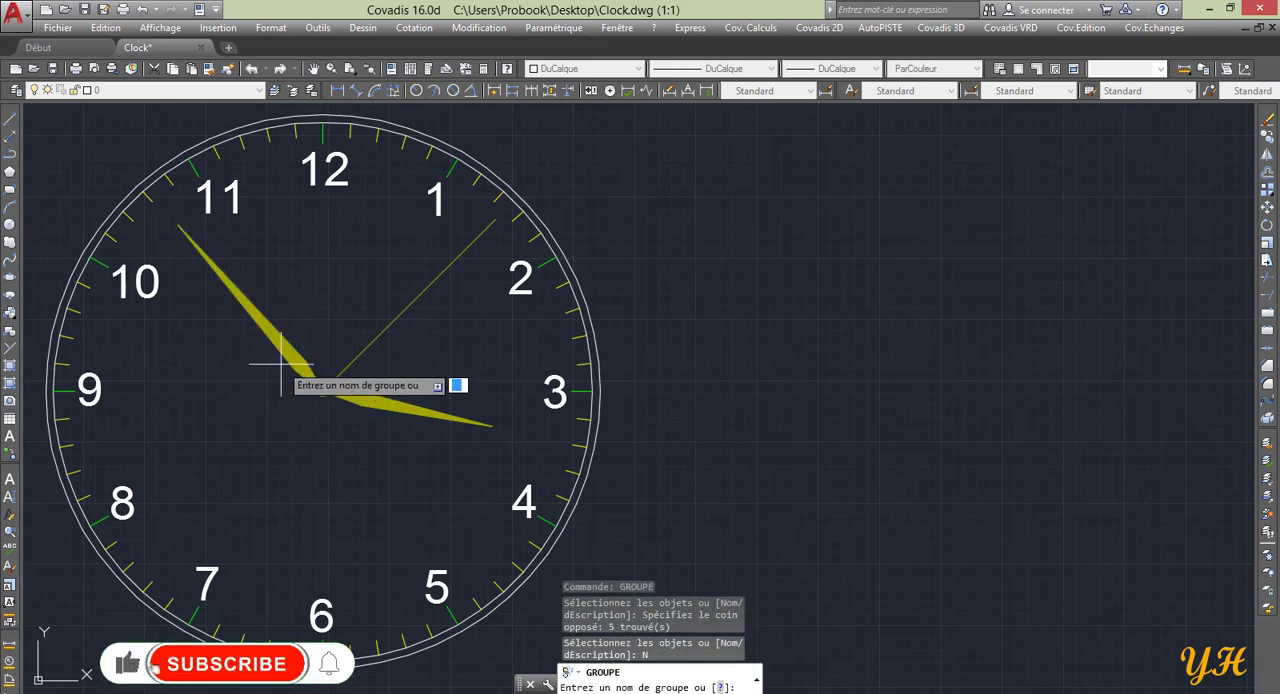
{"action": "type", "text": "MINUTE"}
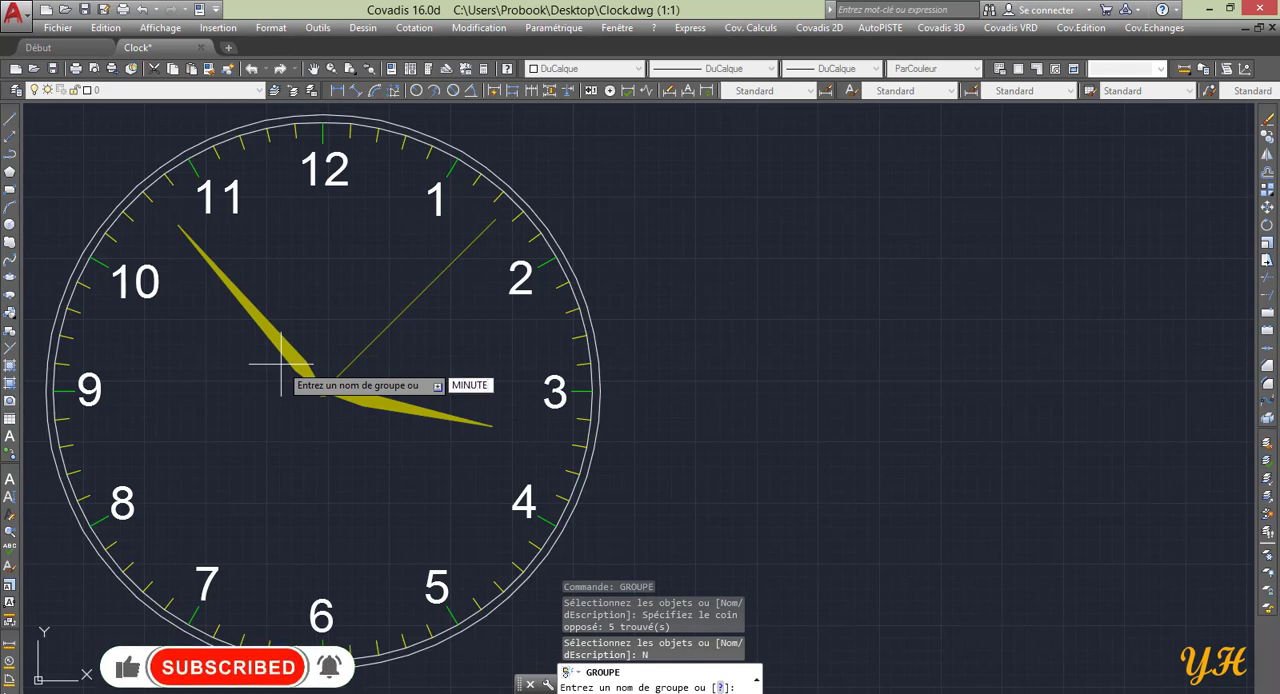
{"action": "key", "text": "Return"}
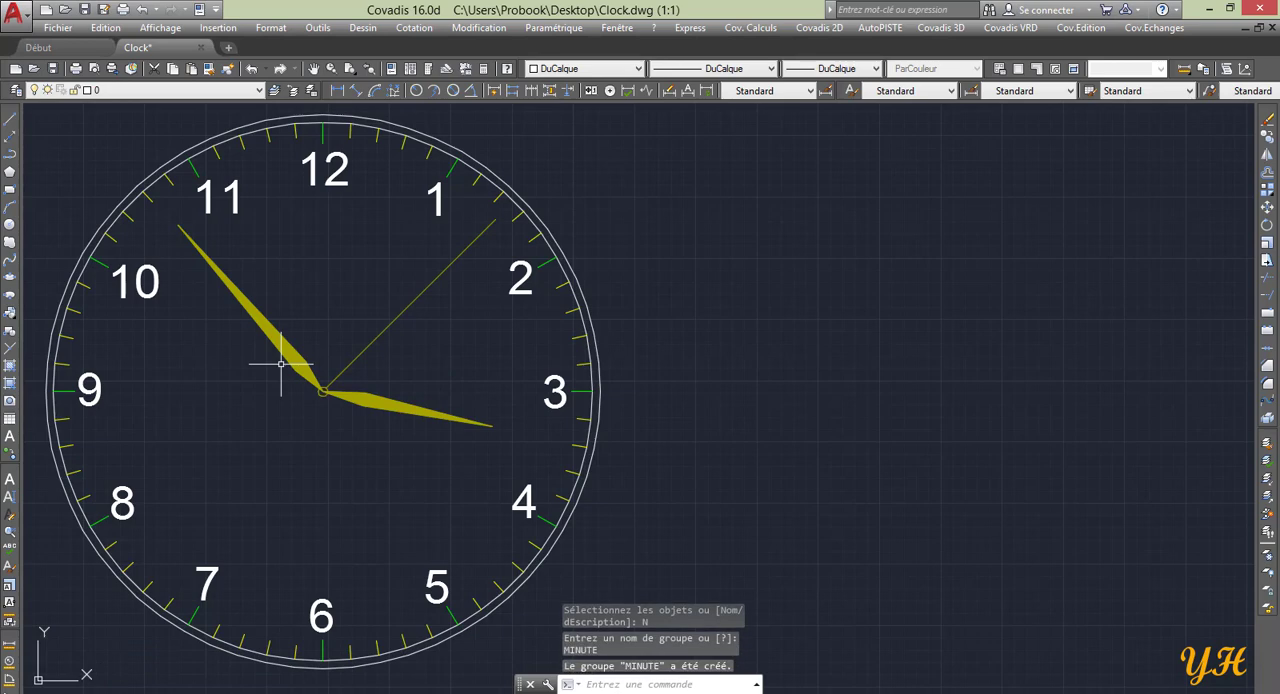
Create a group named HEURE from the short hour hand pointing just past 3.
{"action": "type", "text": "GR"}
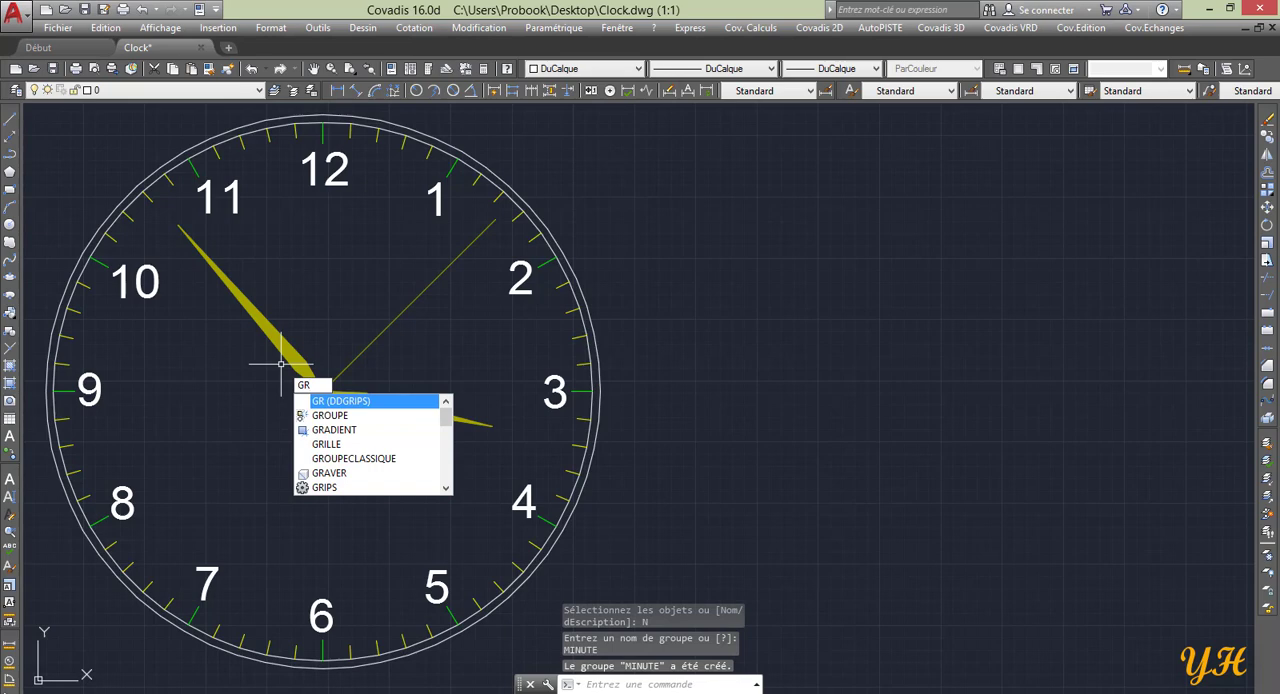
{"action": "left_click", "coordinate": [357, 414]}
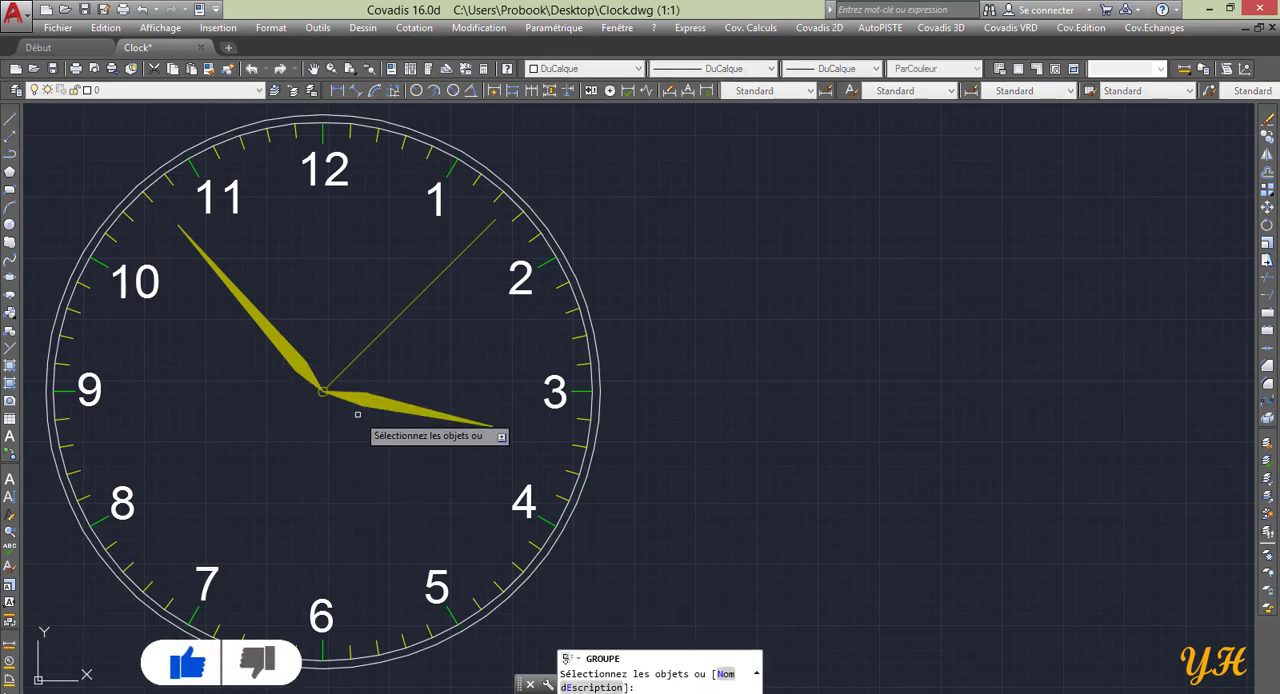
{"action": "left_click", "coordinate": [427, 379]}
{"action": "left_click", "coordinate": [352, 441]}
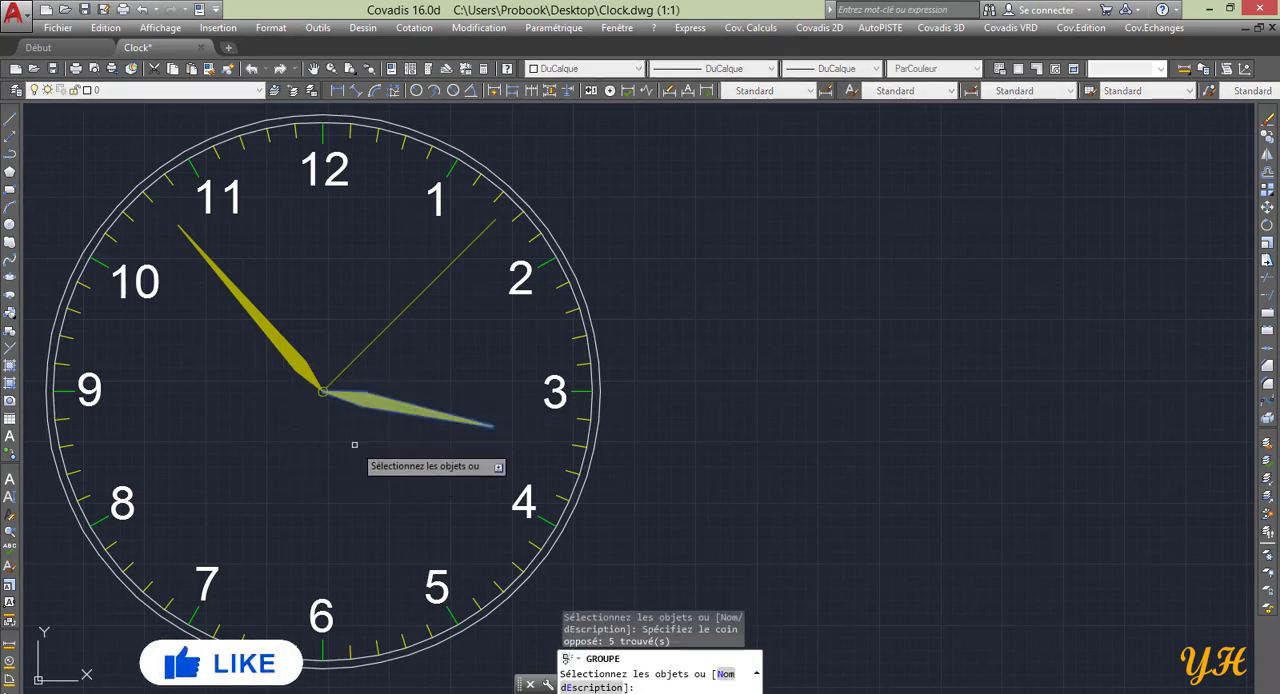
{"action": "type", "text": "N"}
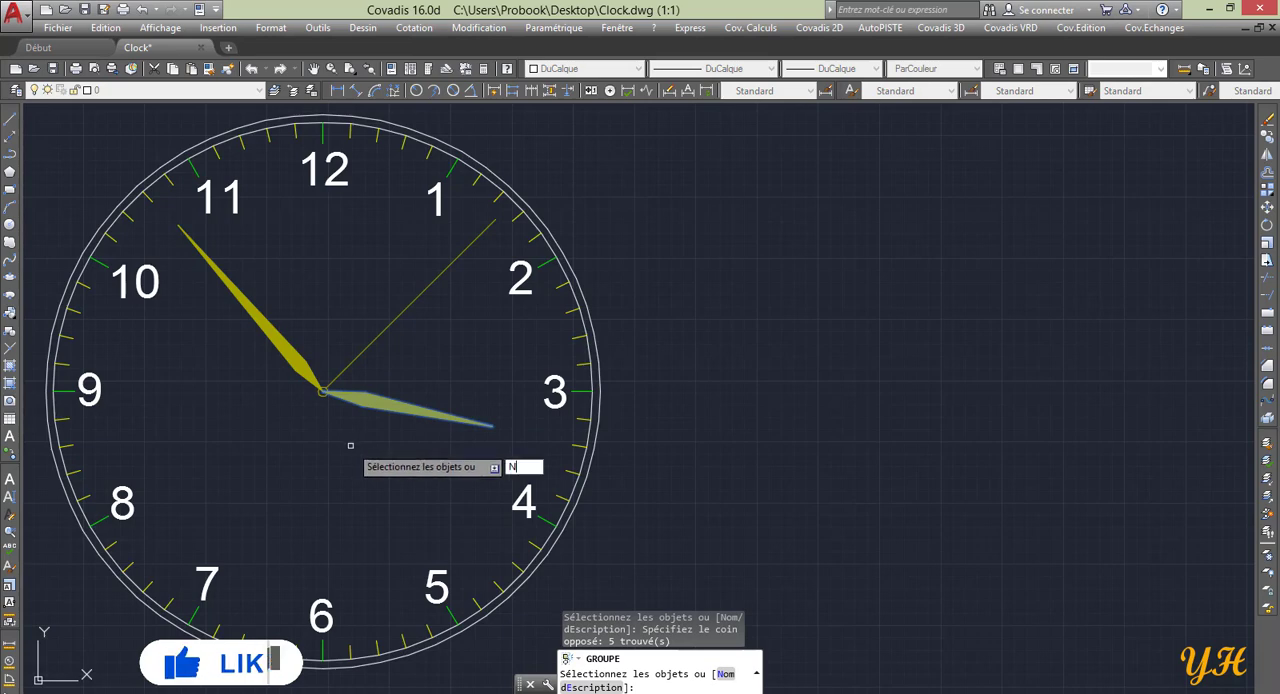
{"action": "key", "text": "Return"}
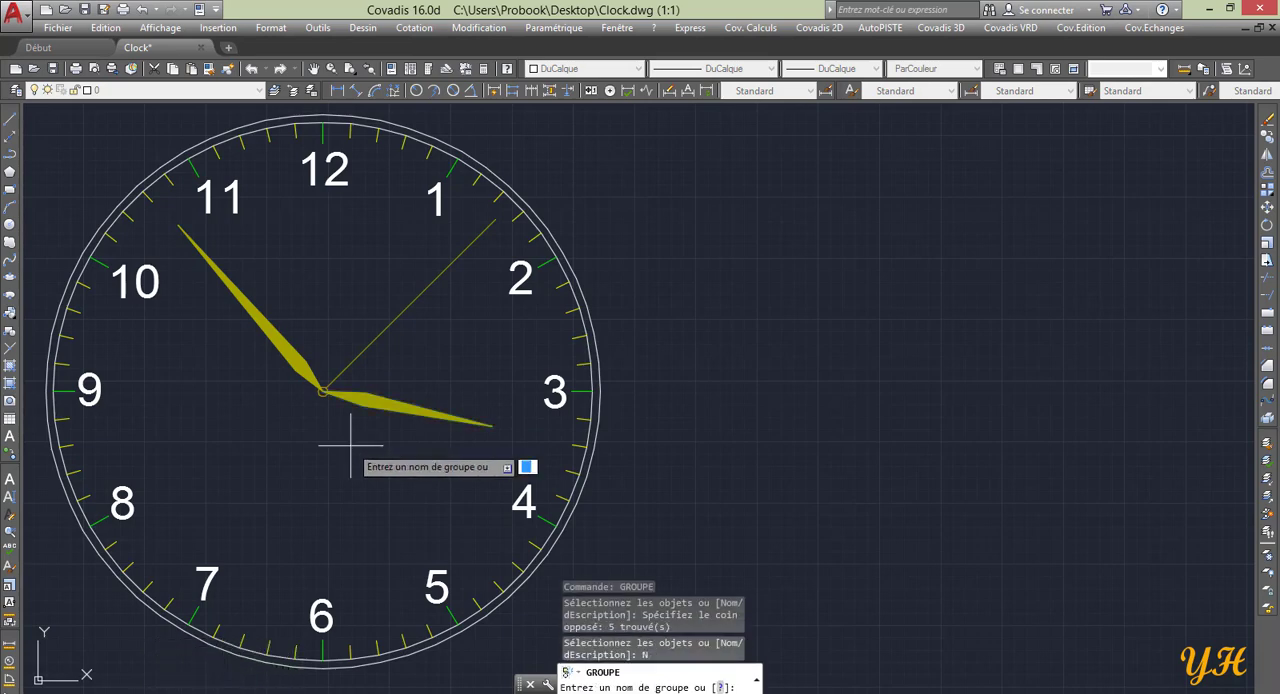
{"action": "type", "text": "HEURE"}
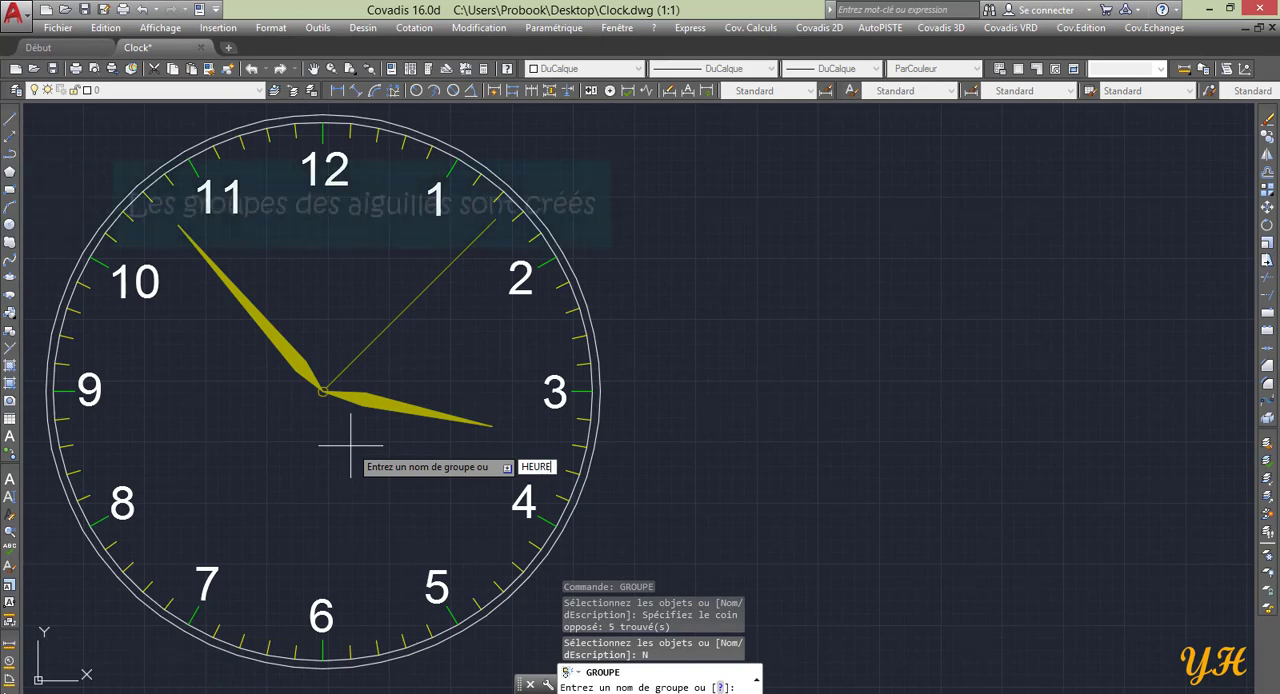
{"action": "key", "text": "Return"}
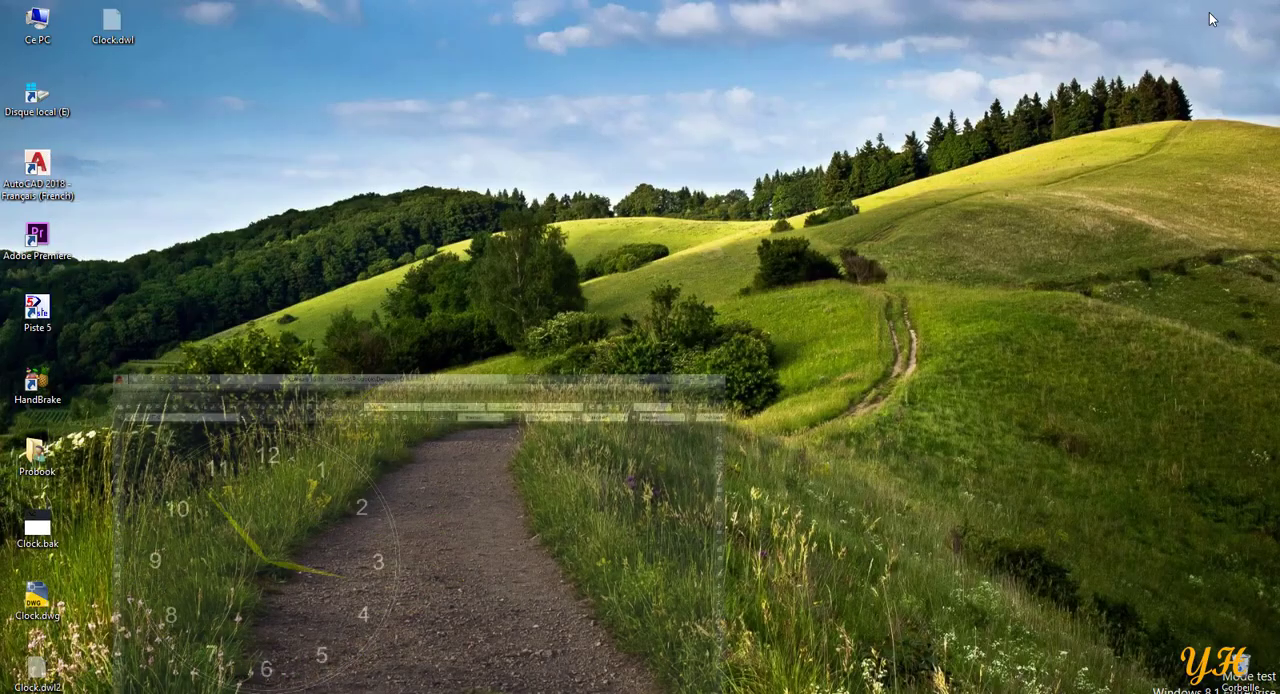
Create a new text document on the desktop with its default name and open it in Notepad.
{"action": "right_click", "coordinate": [366, 180]}
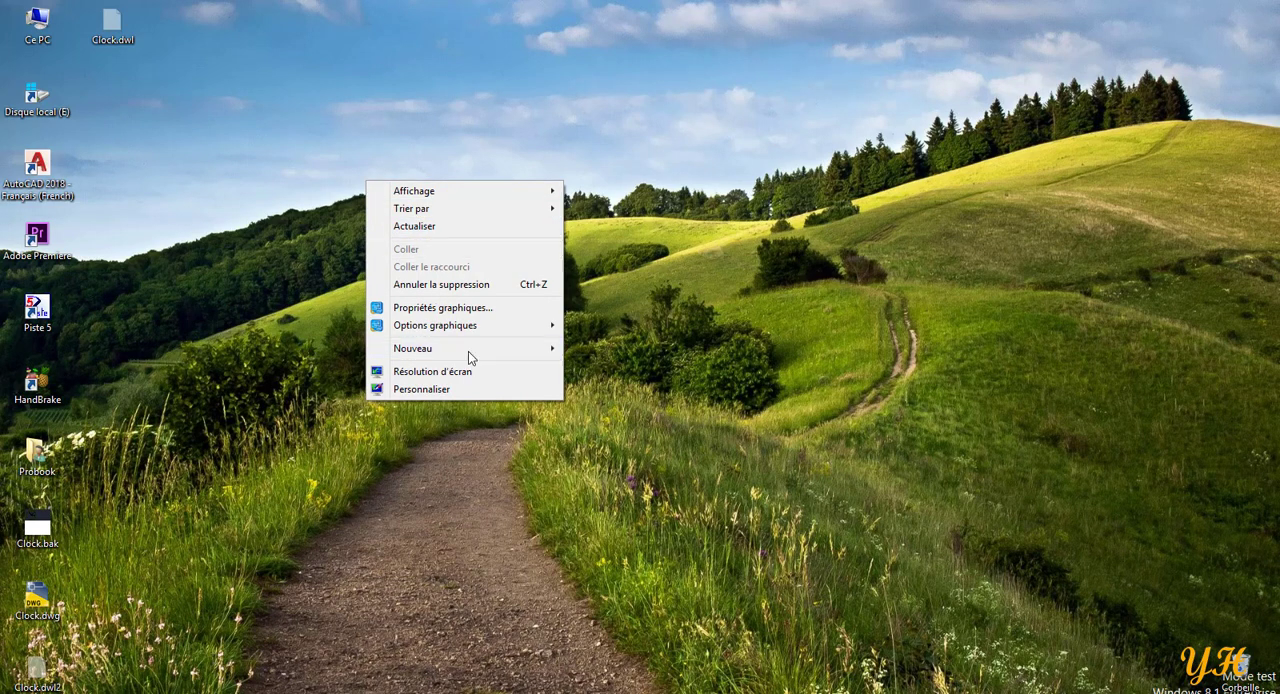
{"action": "mouse_move", "coordinate": [468, 349]}
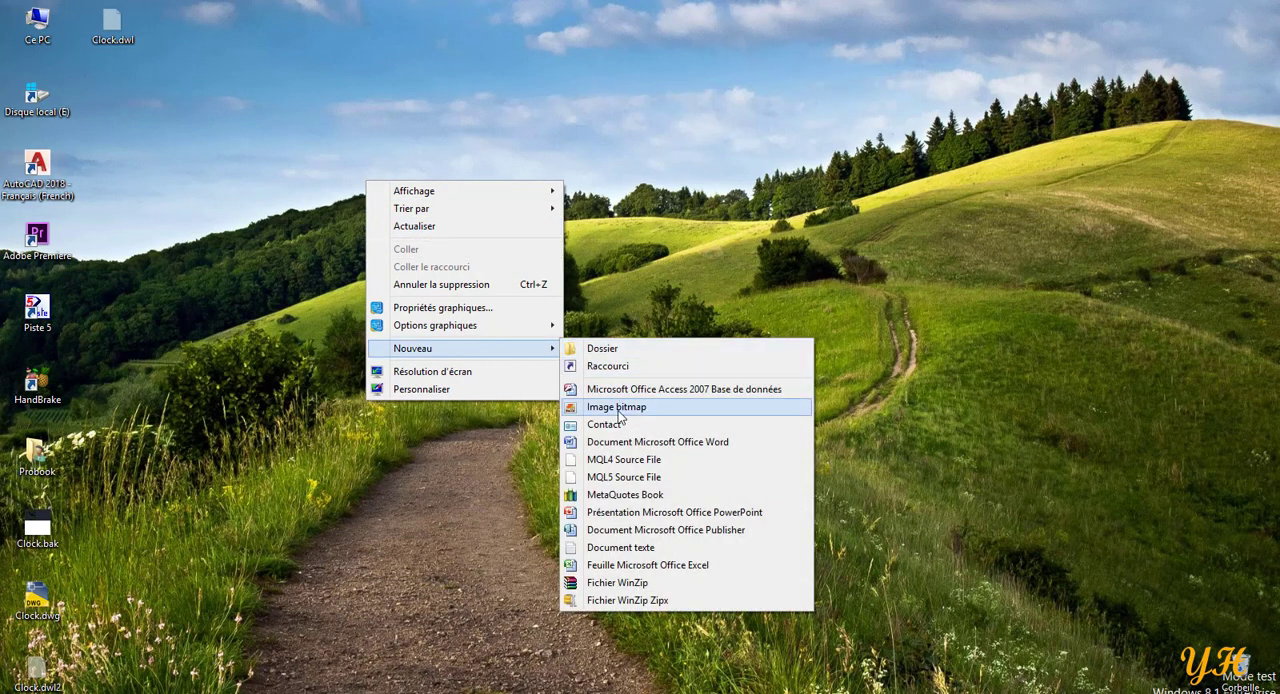
{"action": "left_click", "coordinate": [641, 548]}
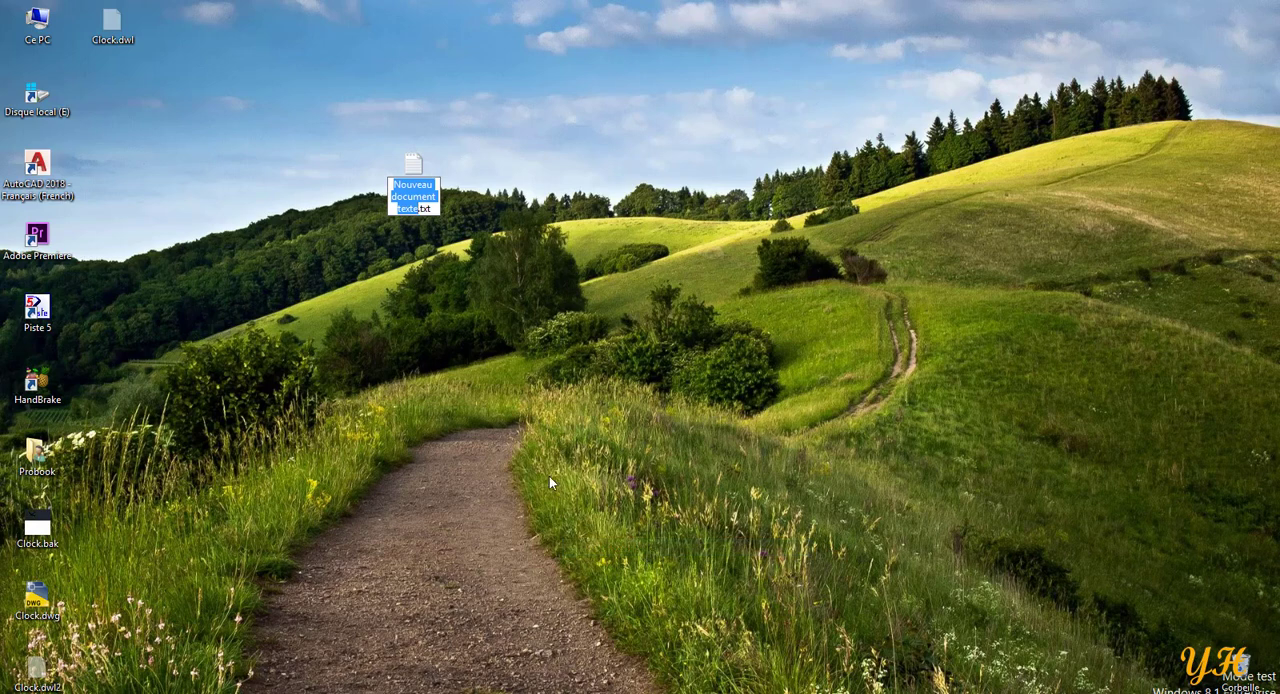
{"action": "key", "text": "Return"}
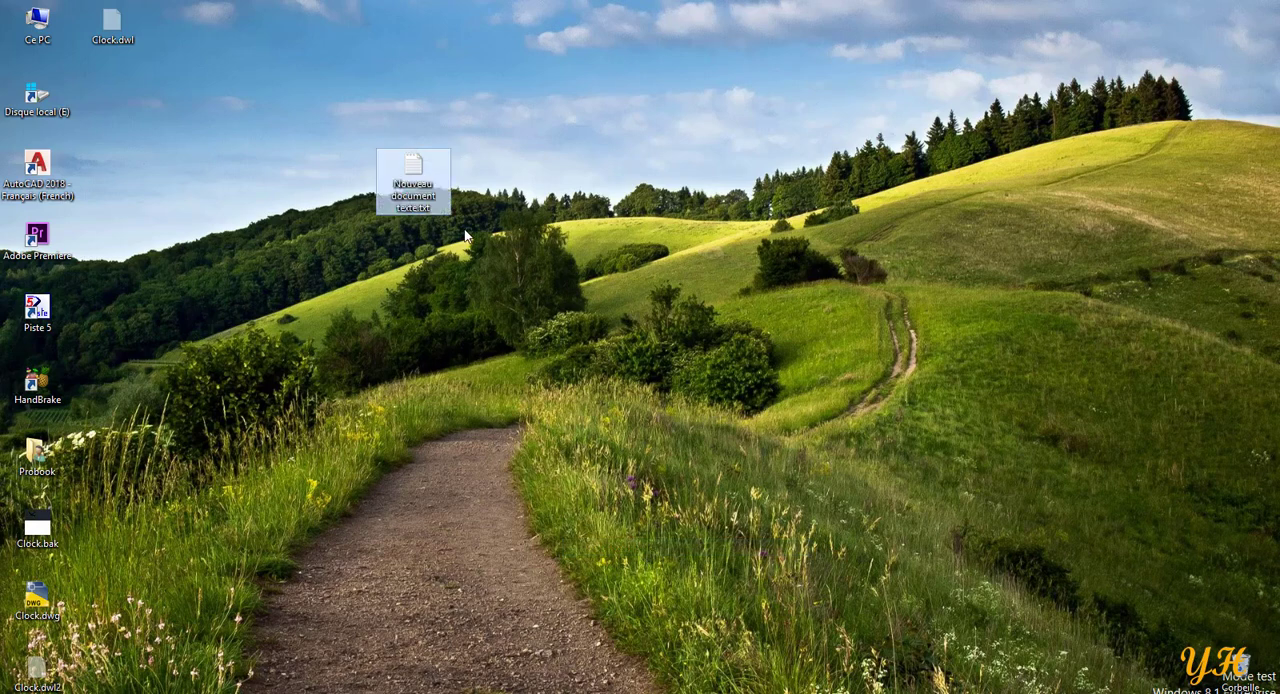
{"action": "double_click", "coordinate": [416, 175]}
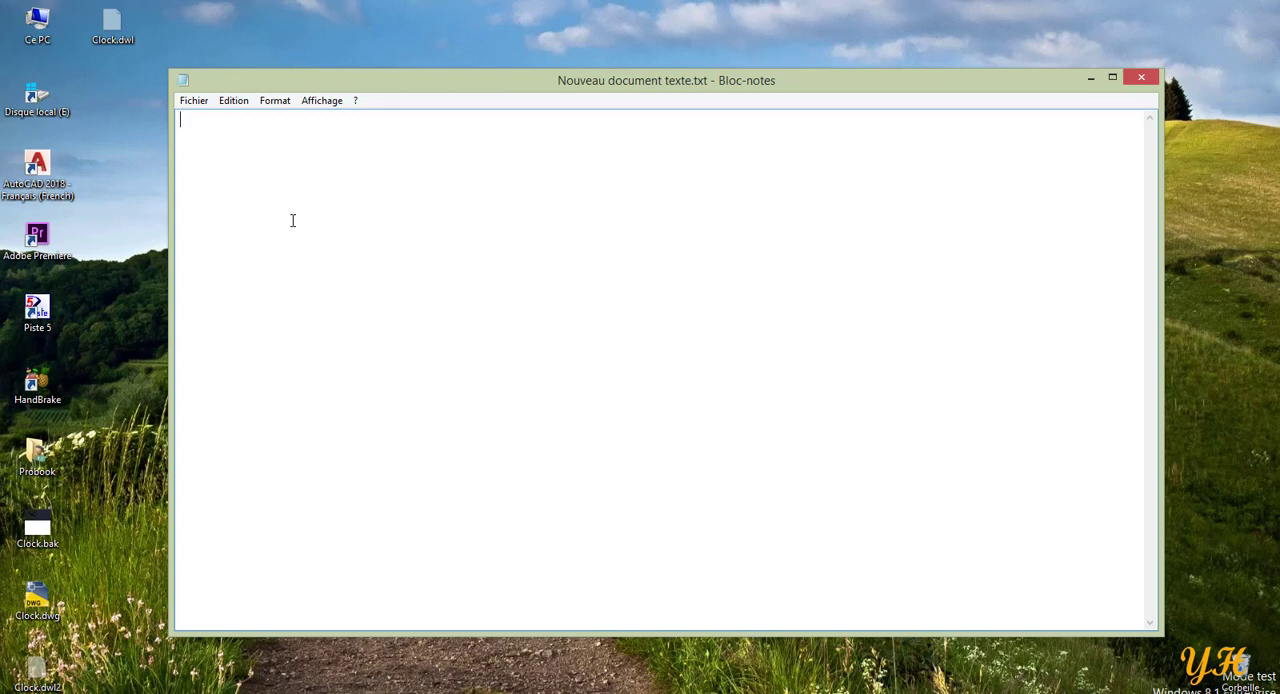
Write the first script entries ROTATION, GR and SECONDE on three separate lines of the text document.
{"action": "type", "text": "ROTATION"}
{"action": "key", "text": "Return"}
{"action": "type", "text": "GR"}
{"action": "key", "text": "Return"}
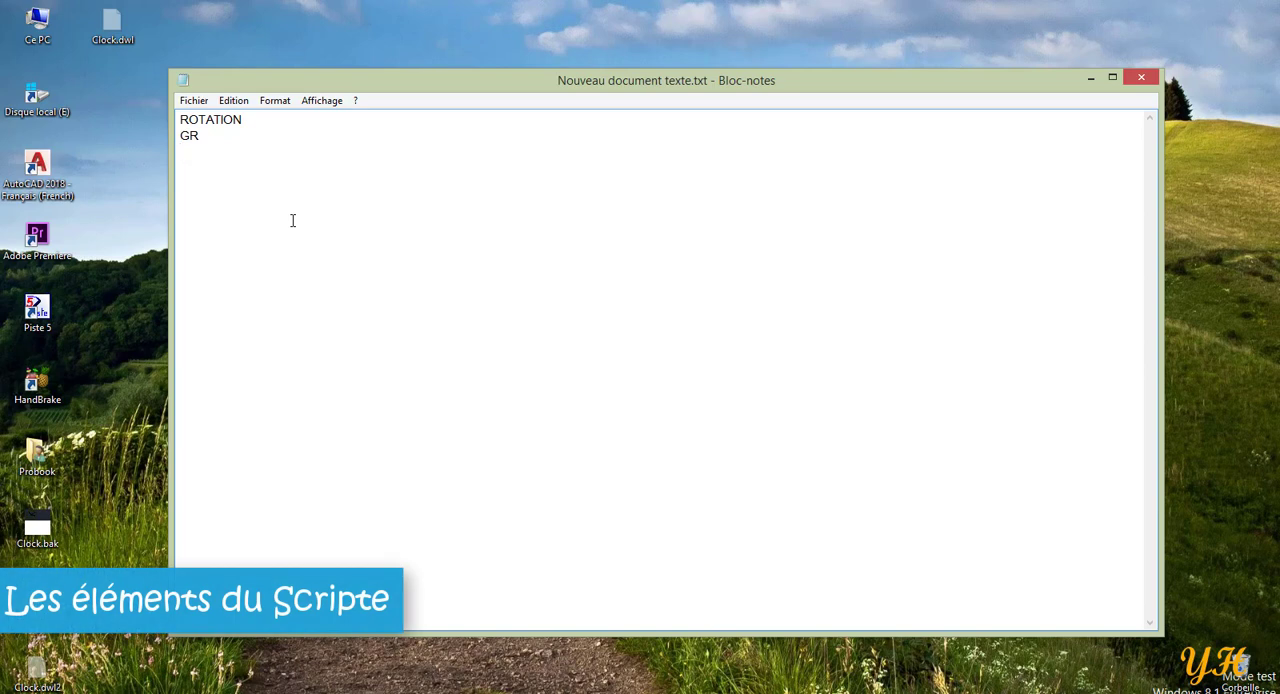
{"action": "type", "text": "SECONDE"}
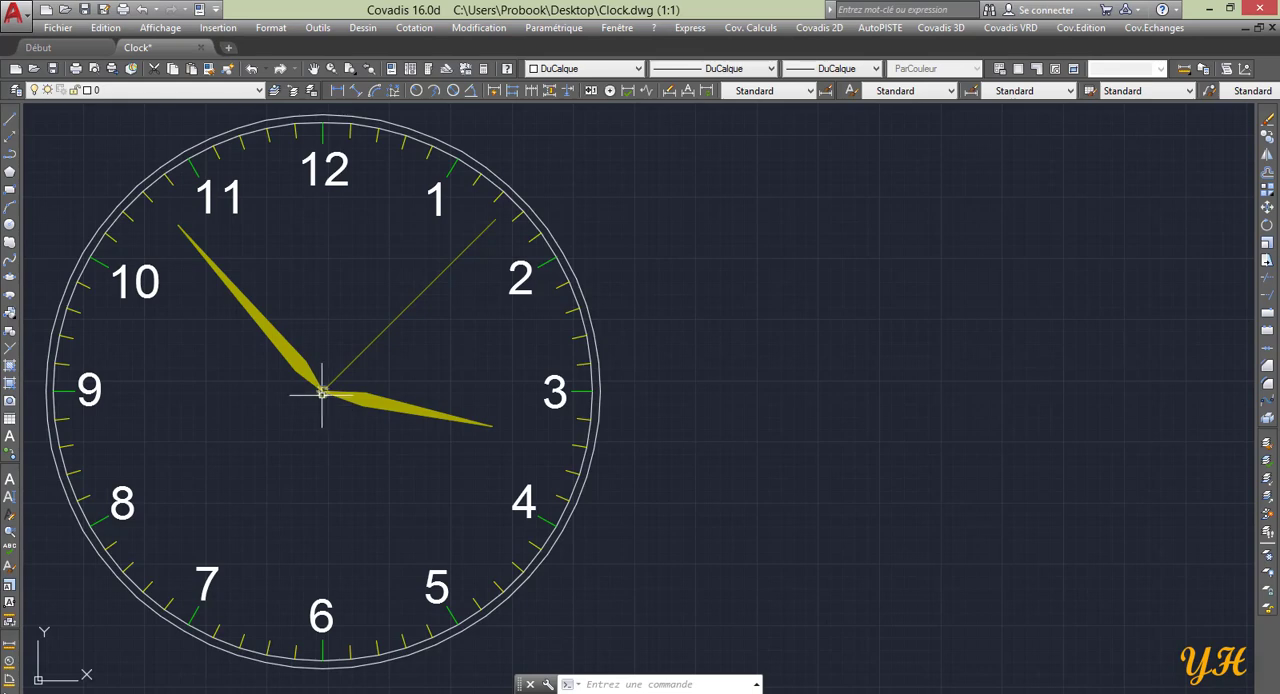
Switch to the clock drawing in Covadis, list the small centre circle's properties and copy its centre point's X and Y coordinates.
{"action": "left_click", "coordinate": [323, 393]}
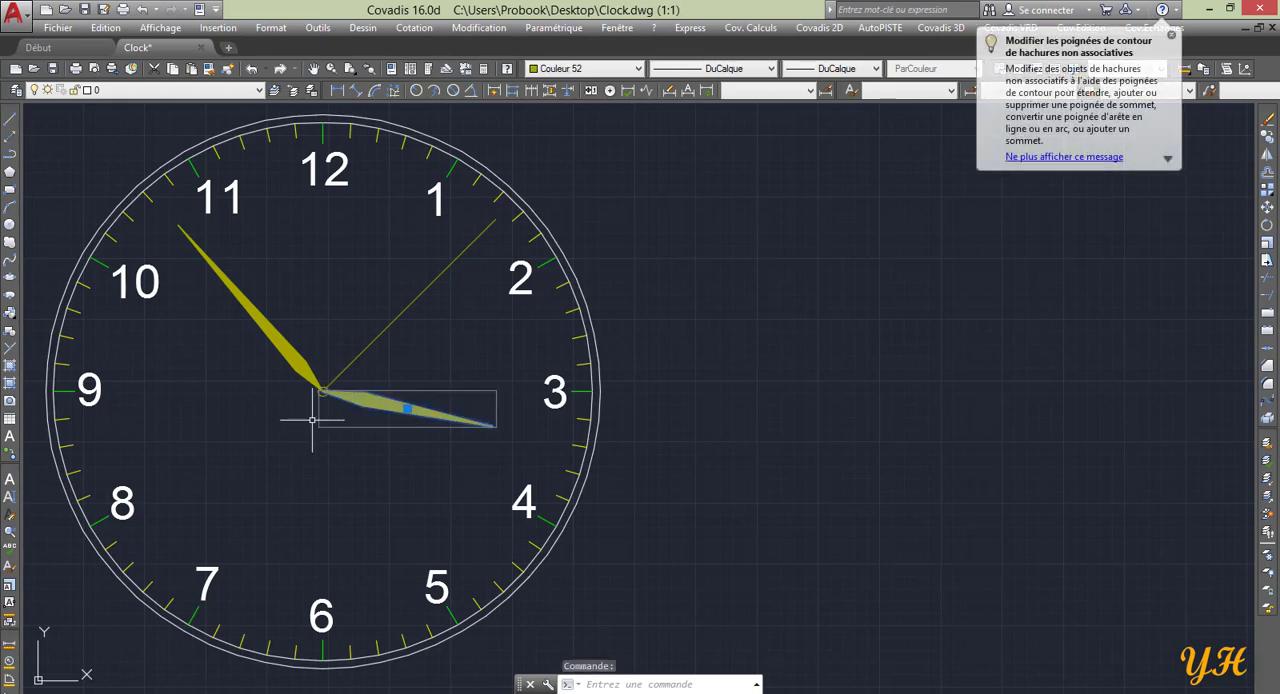
{"action": "key", "text": "Escape"}
{"action": "left_click", "coordinate": [320, 393]}
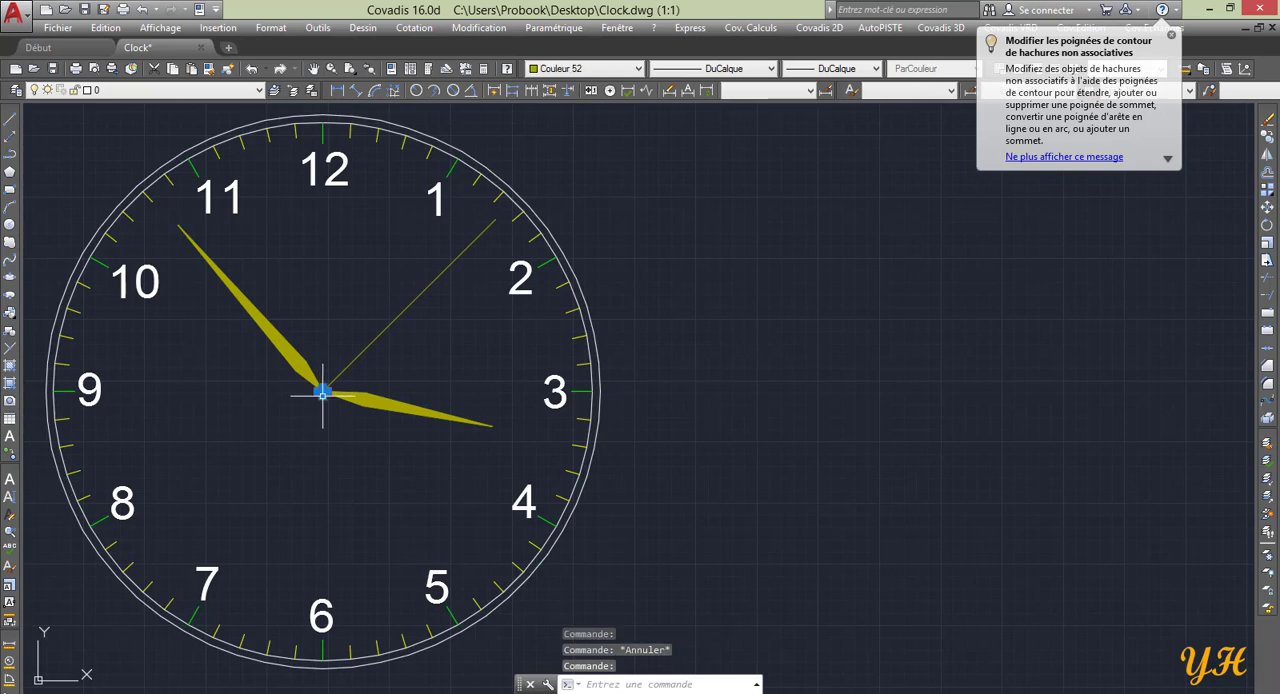
{"action": "left_click", "coordinate": [1226, 70]}
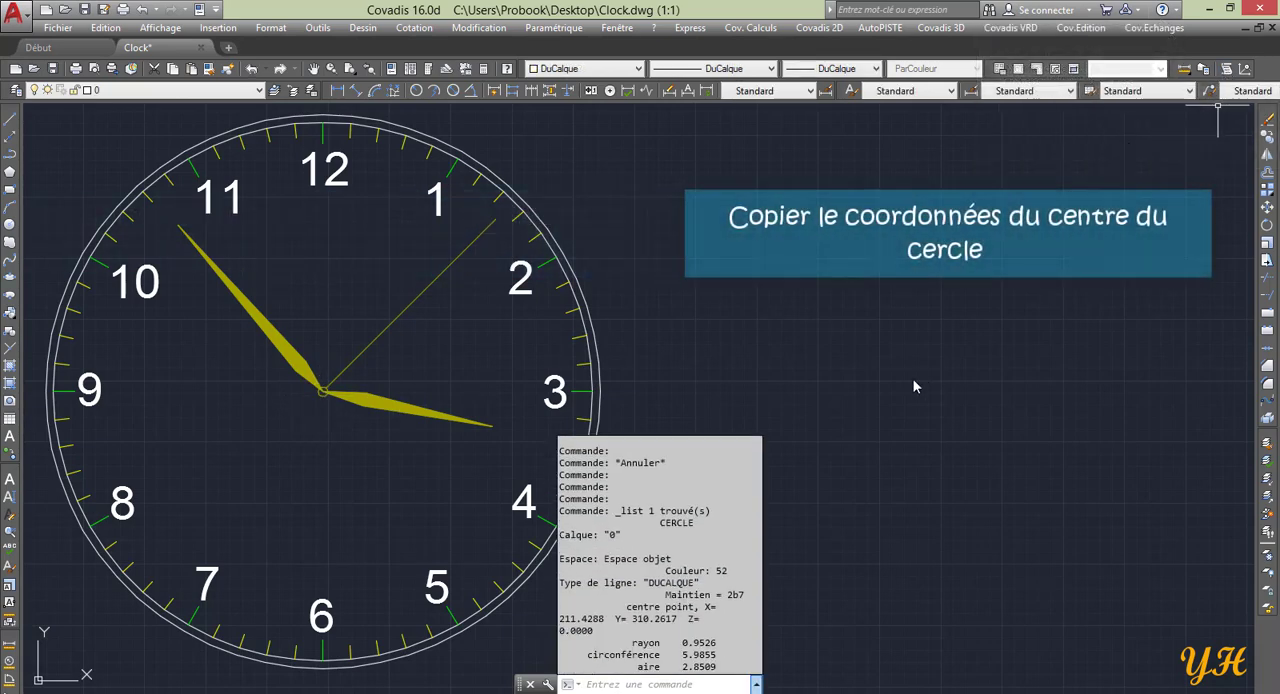
{"action": "left_click_drag", "start_coordinate": [679, 619], "coordinate": [562, 617]}
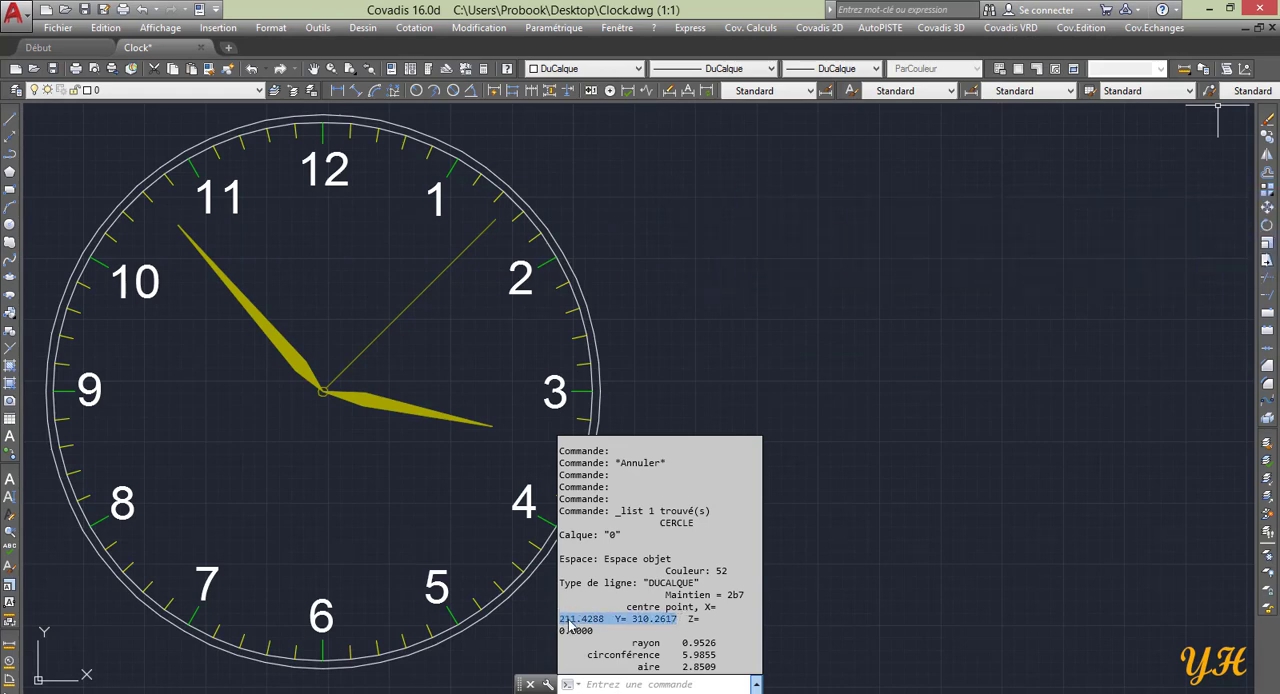
{"action": "right_click", "coordinate": [568, 630]}
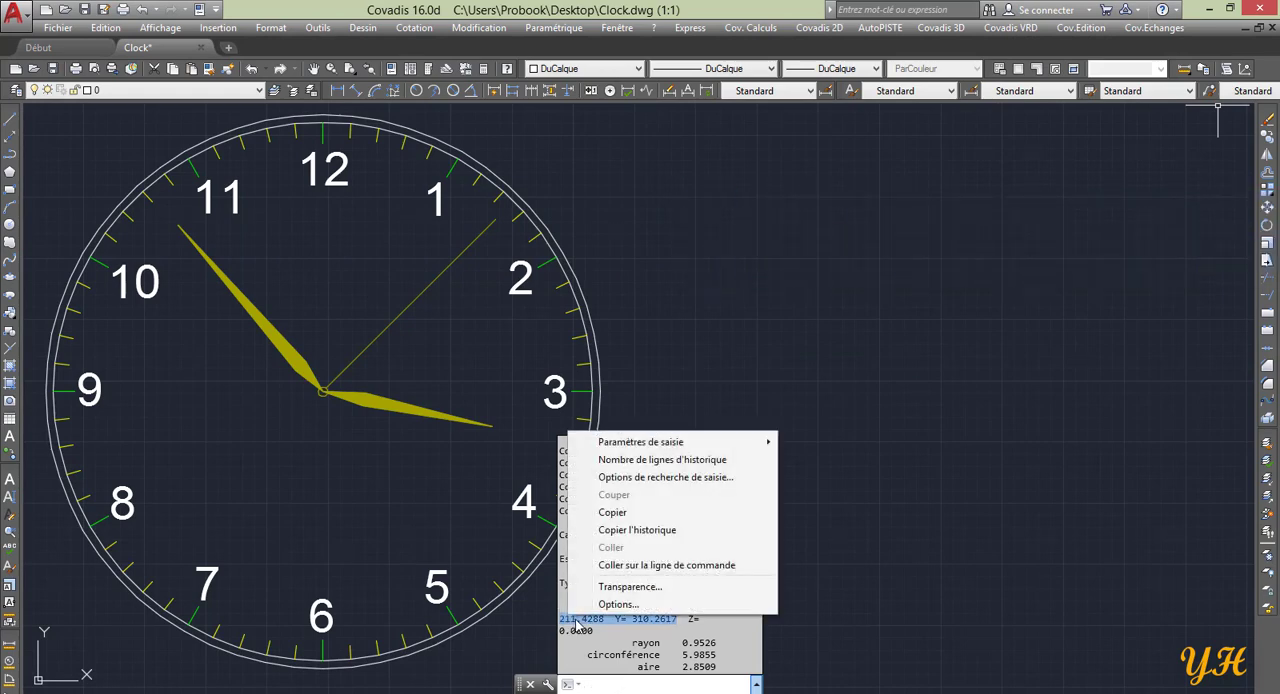
{"action": "left_click", "coordinate": [631, 512]}
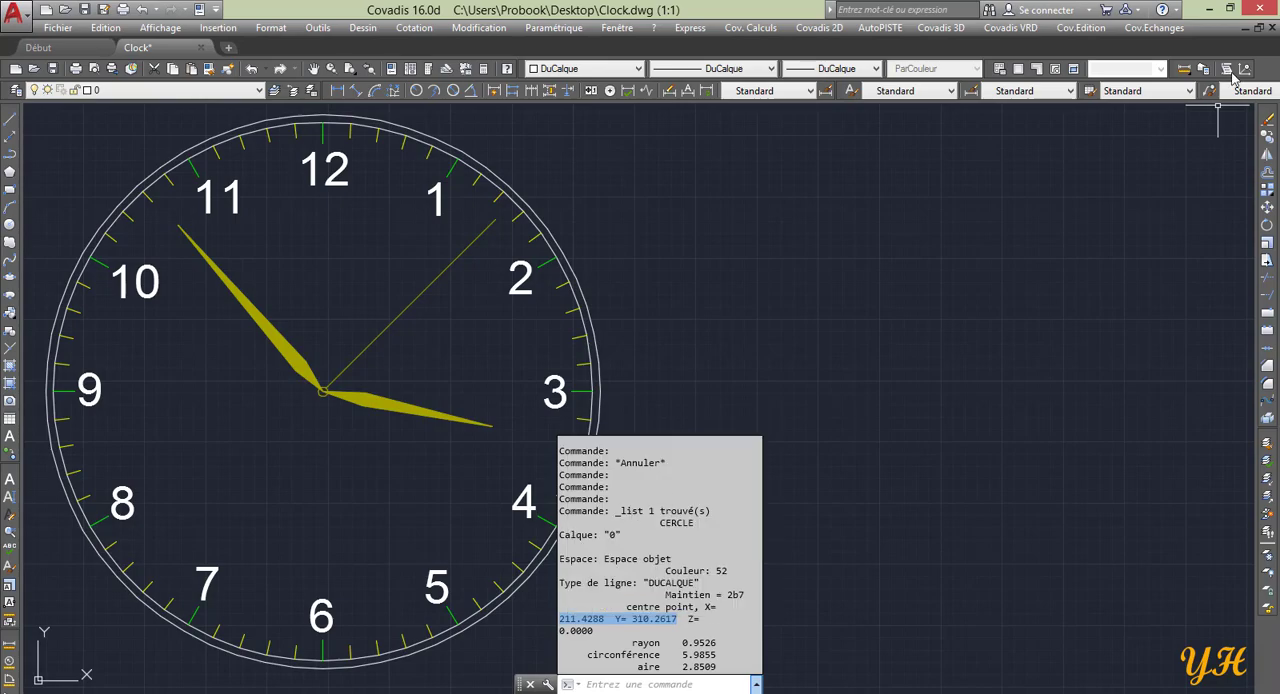
Switch back to the Notepad script and paste the copied centre coordinates 211.4288 Y= 310.2617 below SECONDE.
{"action": "left_click", "coordinate": [1209, 9]}
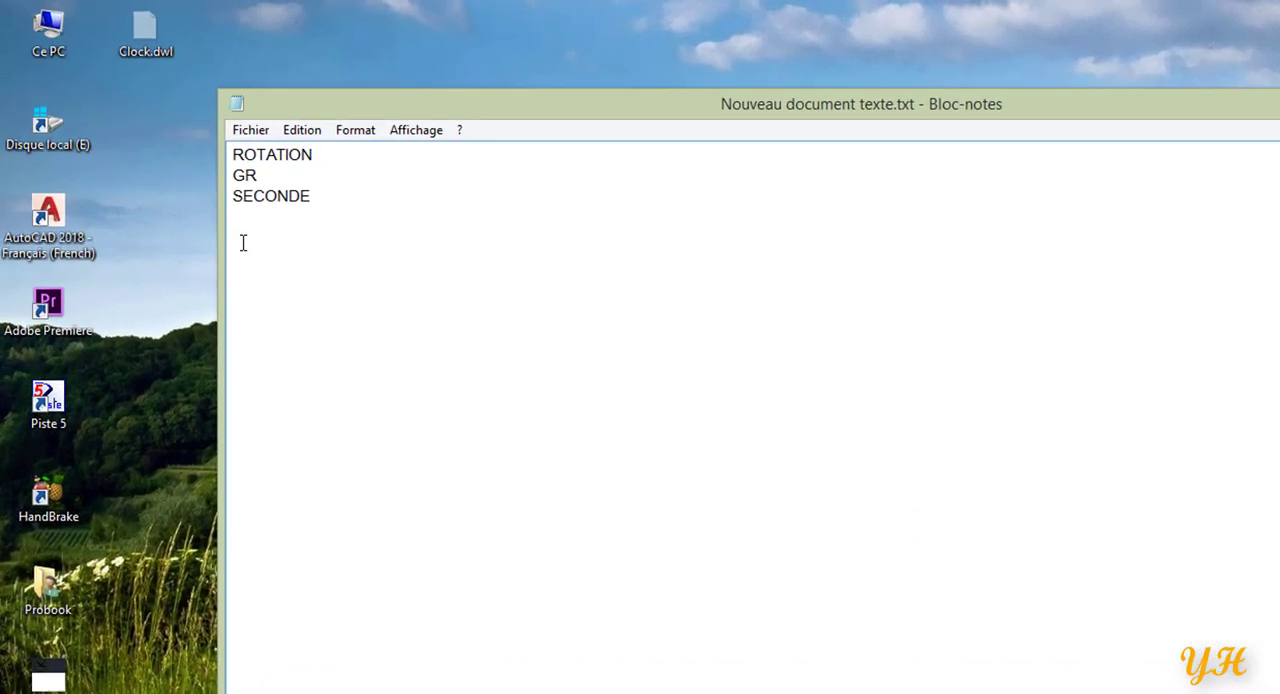
{"action": "right_click", "coordinate": [190, 190]}
{"action": "left_click", "coordinate": [293, 331]}
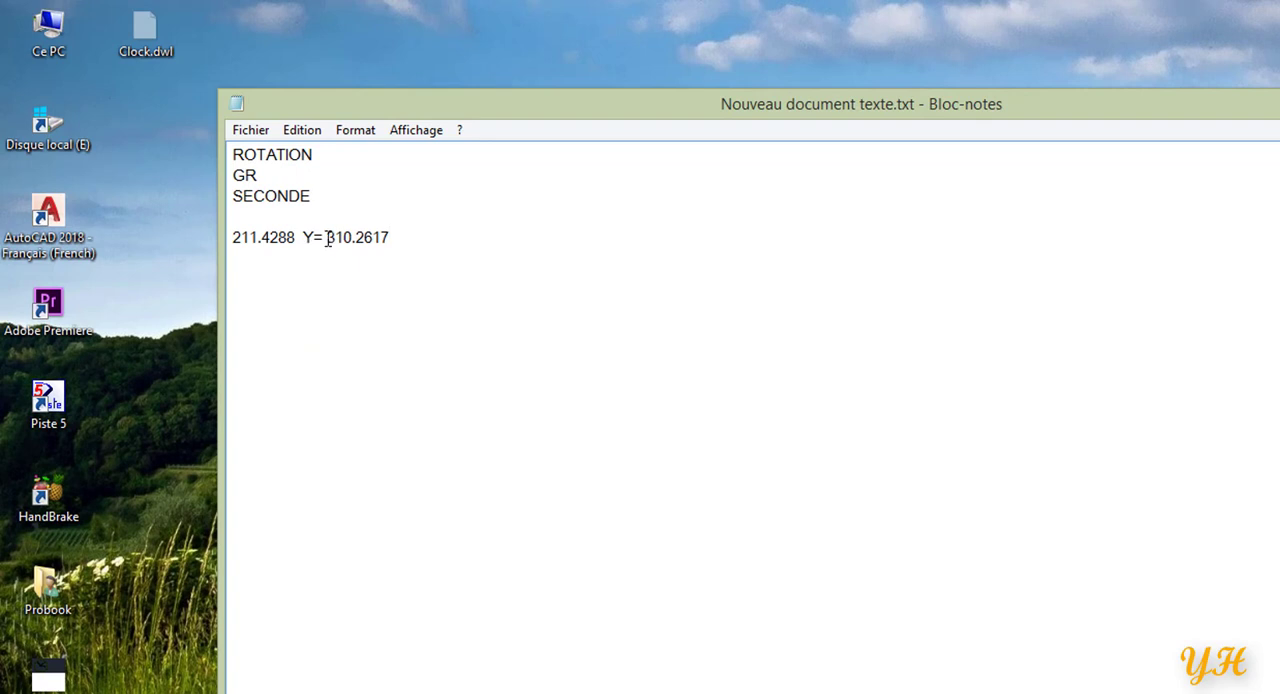
Replace the Y= between the centre coordinates with a comma and add the rotation angle 4 on the line below.
{"action": "left_click_drag", "start_coordinate": [327, 237], "coordinate": [297, 242]}
{"action": "key", "text": "Delete"}
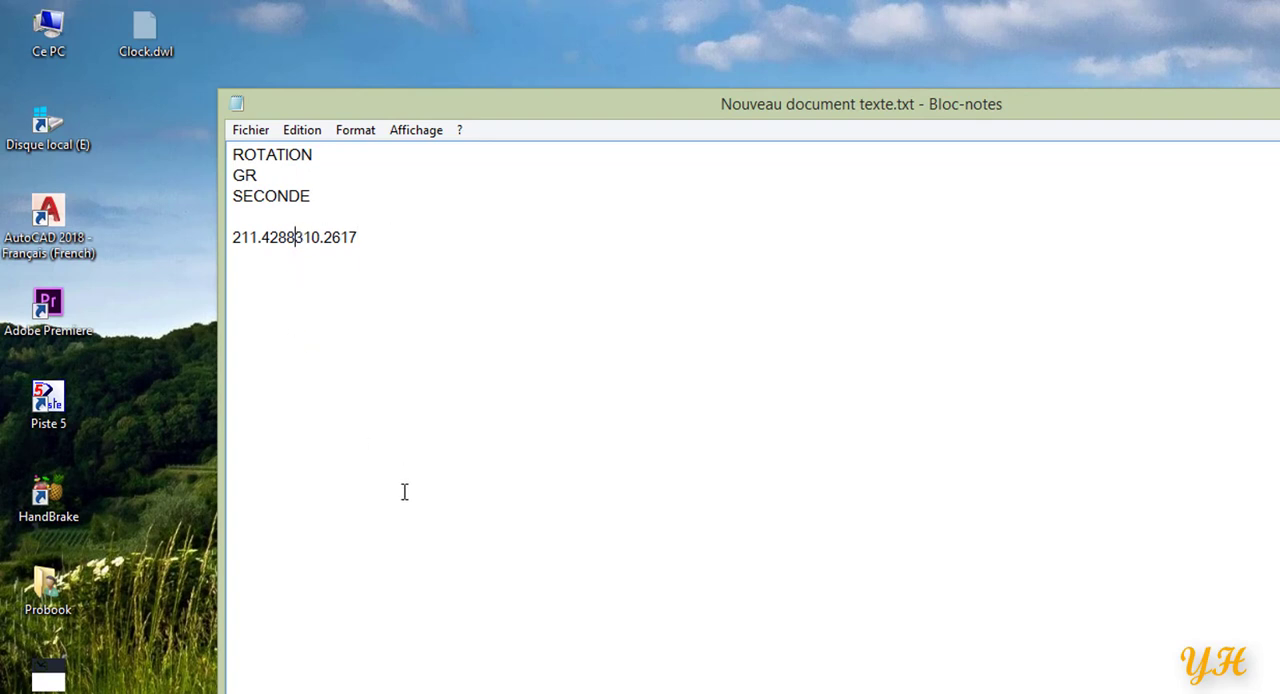
{"action": "type", "text": ","}
{"action": "left_click", "coordinate": [396, 240]}
{"action": "key", "text": "Return"}
{"action": "type", "text": "4"}
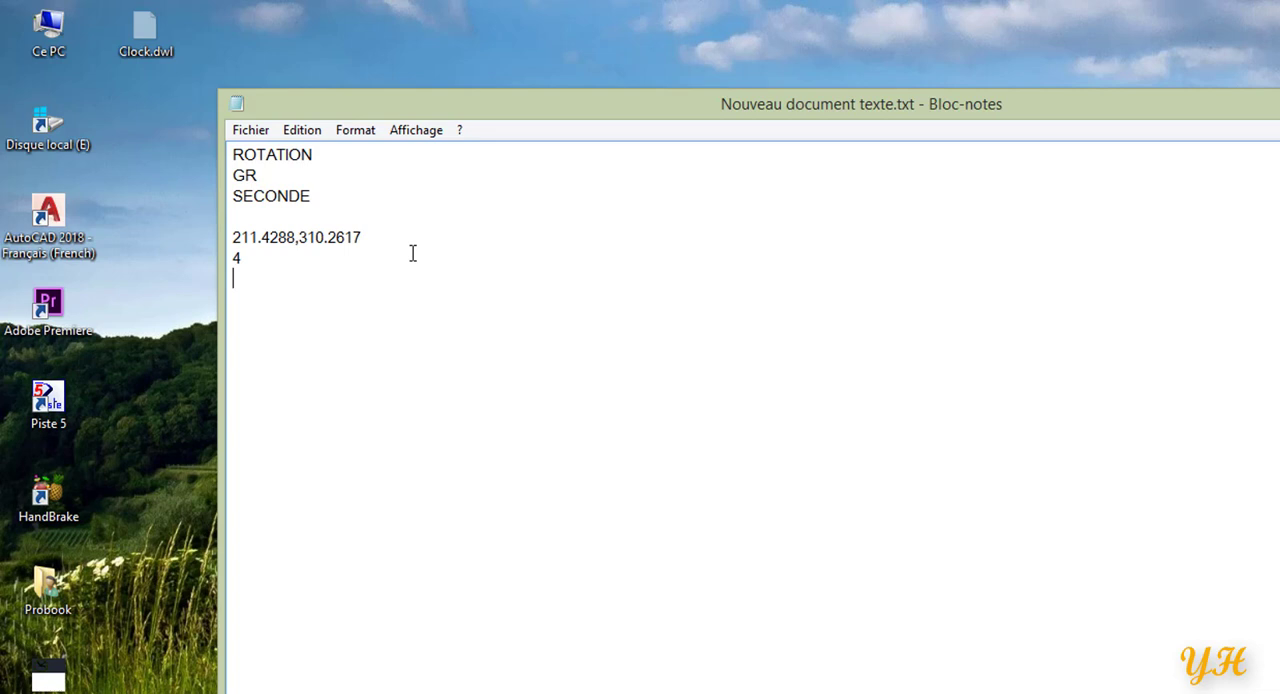
Add ROTATION, GR and MINUTE on three separate lines below the angle 4.
{"action": "type", "text": "ROTAT"}
{"action": "type", "text": "ION "}
{"action": "type", "text": "GR"}
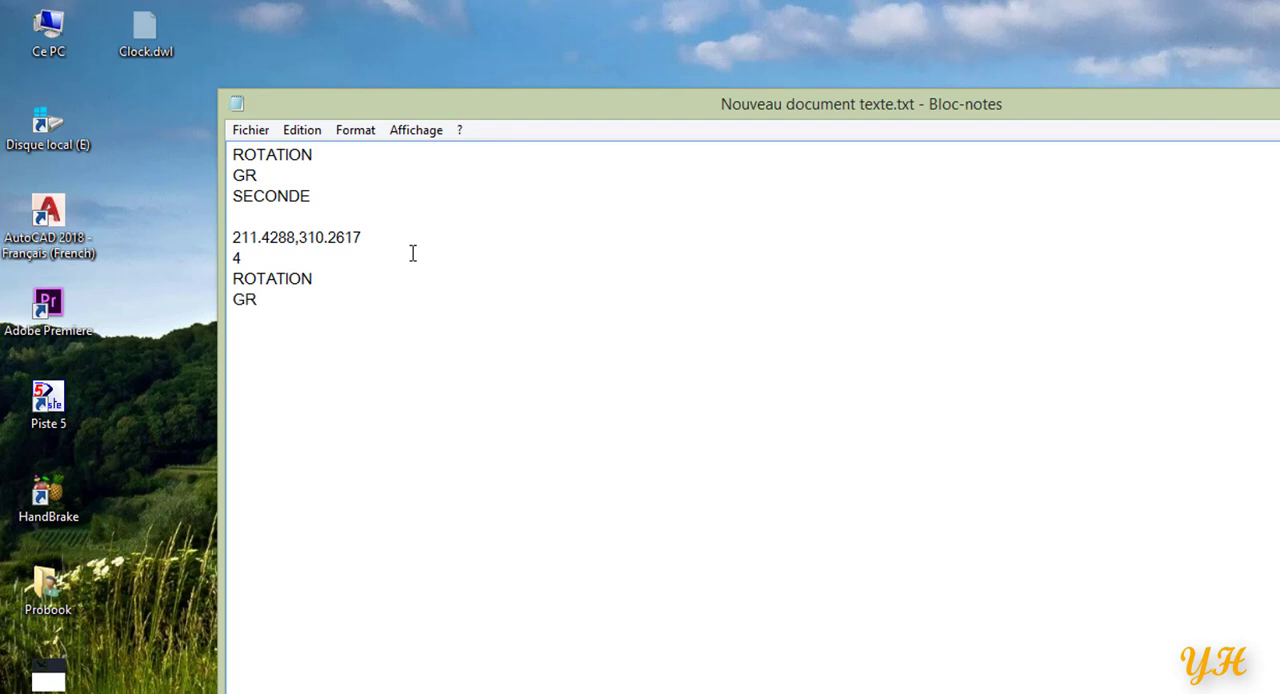
{"action": "key", "text": "Return"}
{"action": "type", "text": "MINUTE"}
Copy the coordinates 211.4288,310.2617 and paste them below MINUTE, leaving one blank line between.
{"action": "left_click_drag", "start_coordinate": [366, 240], "coordinate": [231, 240]}
{"action": "right_click", "coordinate": [262, 245]}
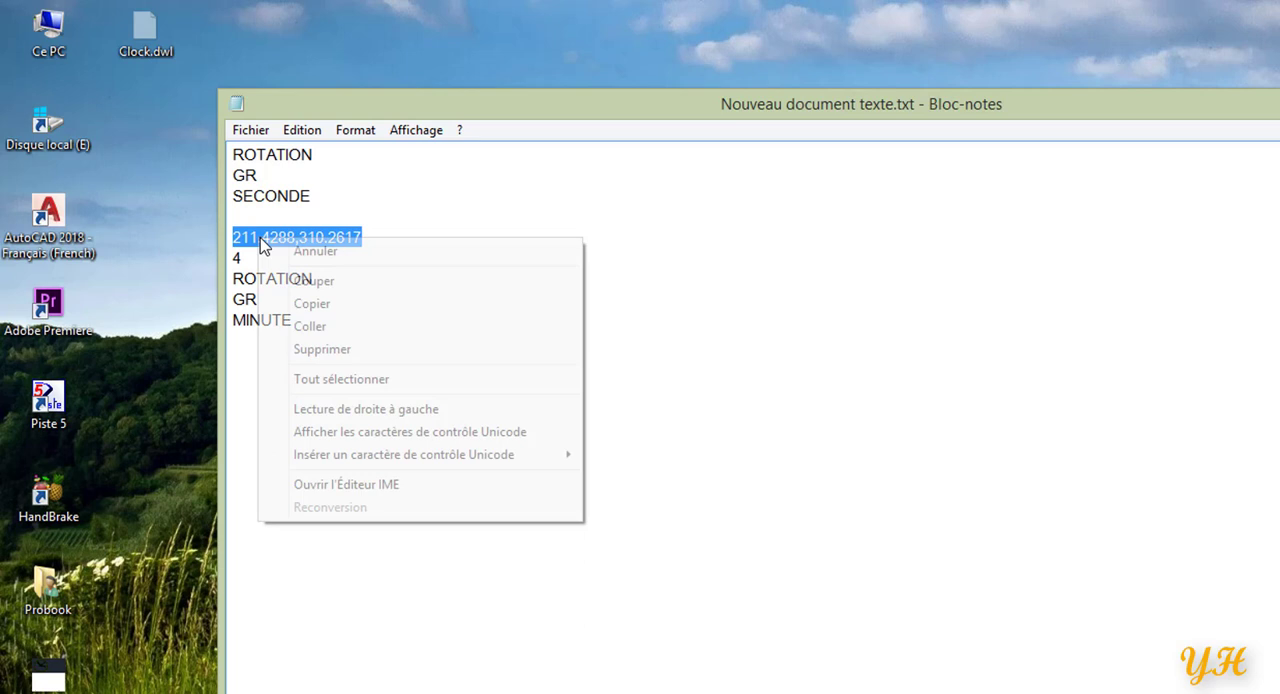
{"action": "left_click", "coordinate": [335, 305]}
{"action": "left_click", "coordinate": [236, 347]}
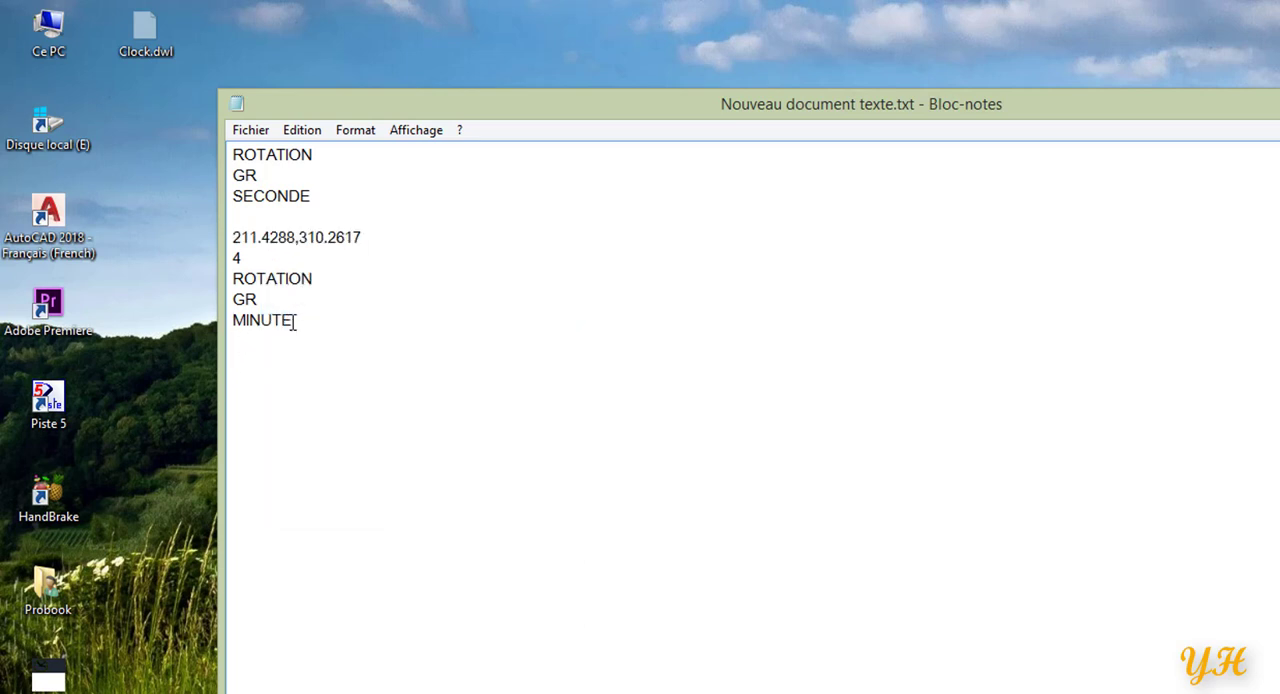
{"action": "left_click", "coordinate": [291, 320]}
{"action": "key", "text": "Return"}
{"action": "right_click", "coordinate": [250, 366]}
{"action": "left_click", "coordinate": [300, 455]}
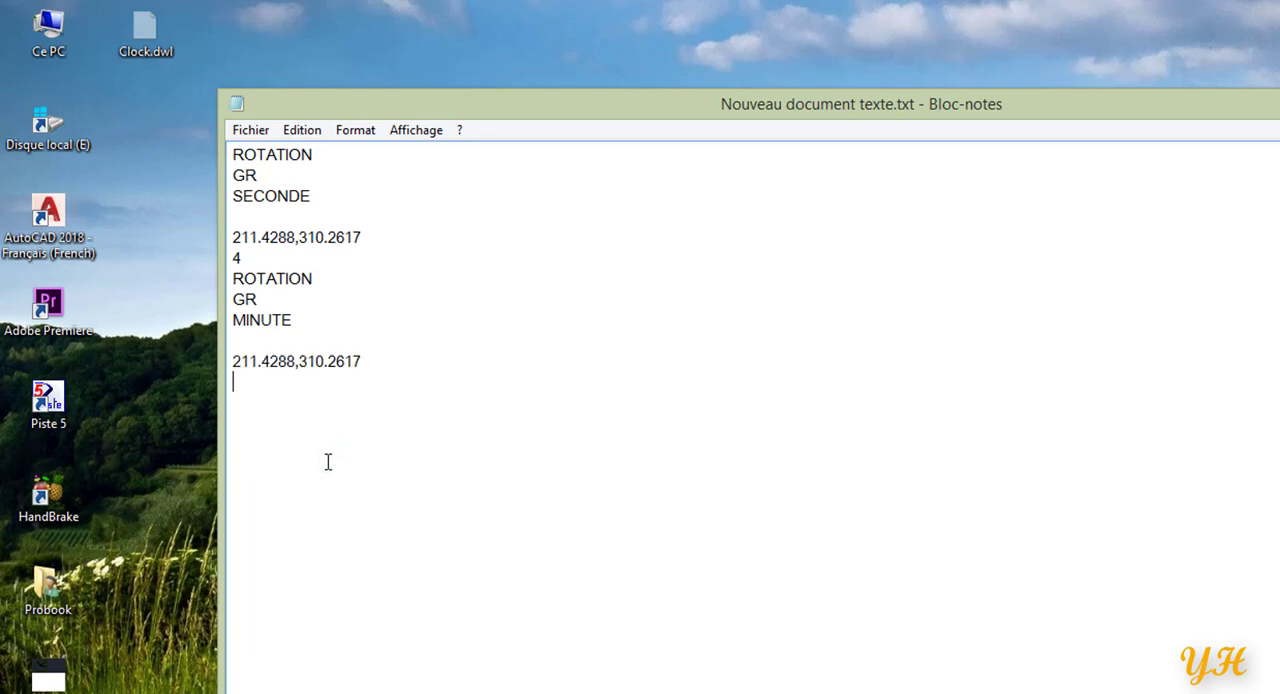
Add the angle 0.01 for the minute hand, followed by ROTATION, GR and HEURE on separate lines.
{"action": "type", "text": "0."}
{"action": "type", "text": "01 "}
{"action": "type", "text": "RO"}
{"action": "type", "text": "TAT"}
{"action": "type", "text": "ION "}
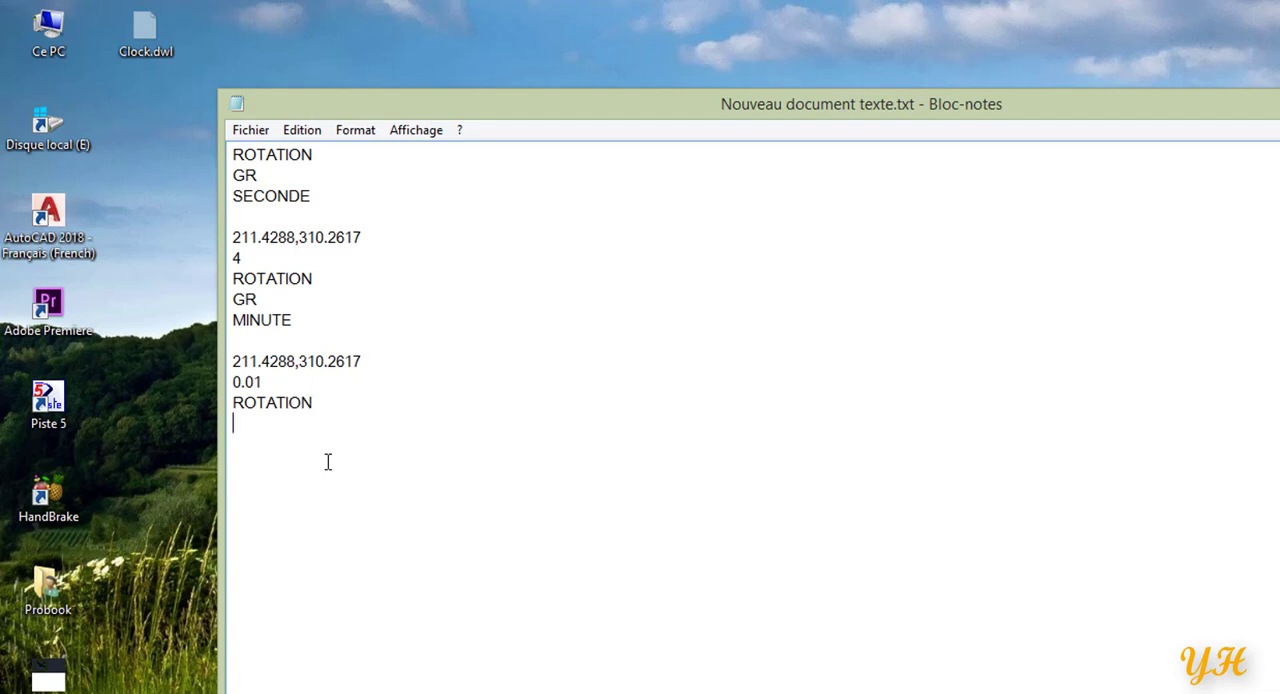
{"action": "type", "text": "GR "}
{"action": "type", "text": "HEU"}
{"action": "type", "text": "RE"}
{"action": "key", "text": "Return"}
Copy the coordinates 211.4288,310.2617 from the MINUTE block and paste them below HEURE after a blank line.
{"action": "left_click_drag", "start_coordinate": [366, 361], "coordinate": [231, 361]}
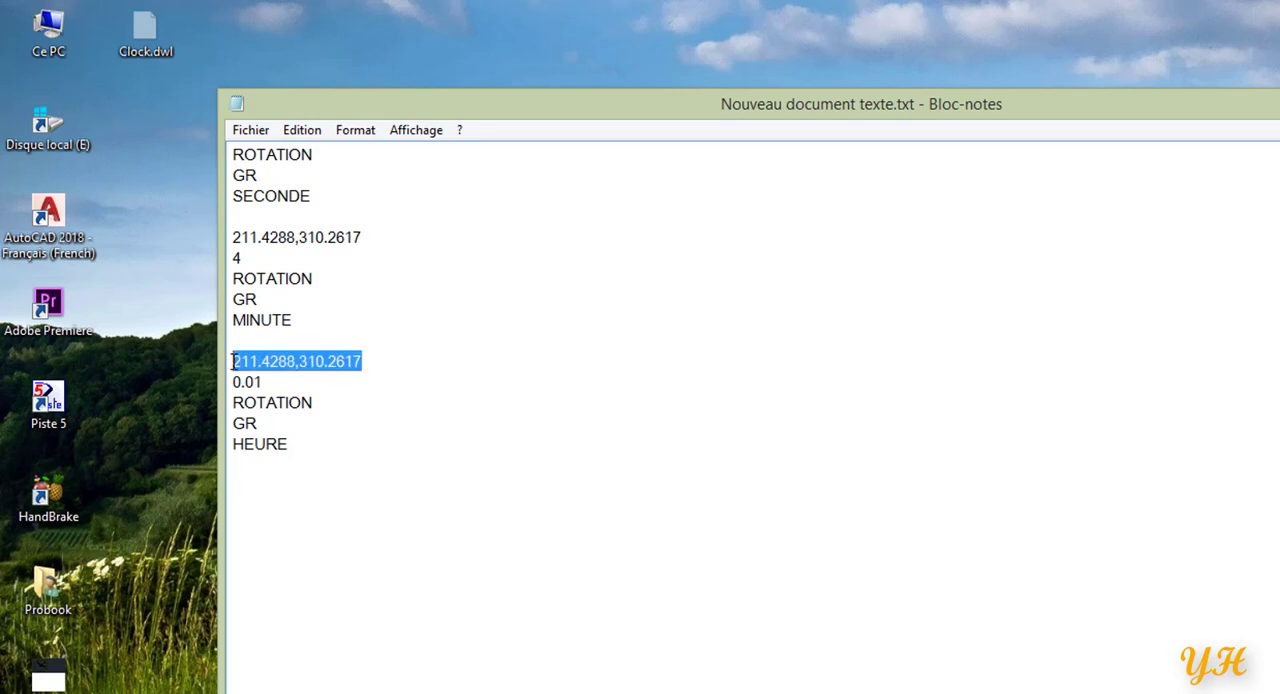
{"action": "right_click", "coordinate": [249, 358]}
{"action": "left_click", "coordinate": [334, 432]}
{"action": "left_click", "coordinate": [252, 497]}
{"action": "right_click", "coordinate": [244, 484]}
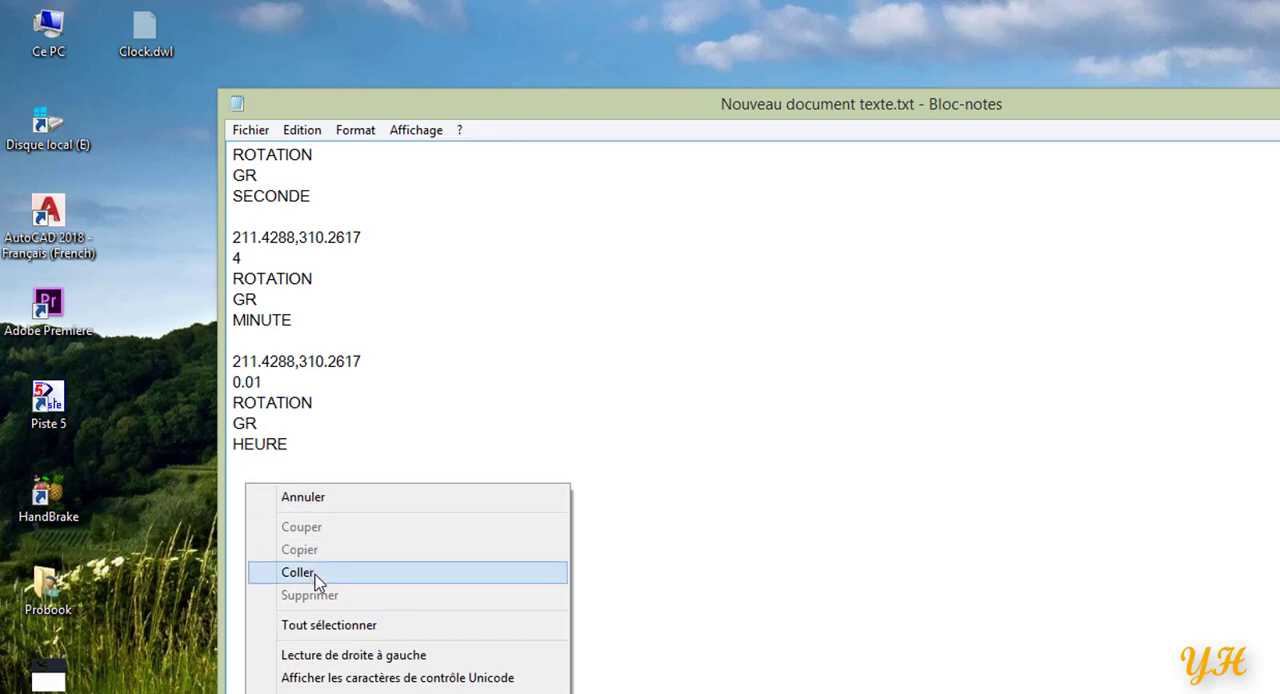
{"action": "left_click", "coordinate": [318, 576]}
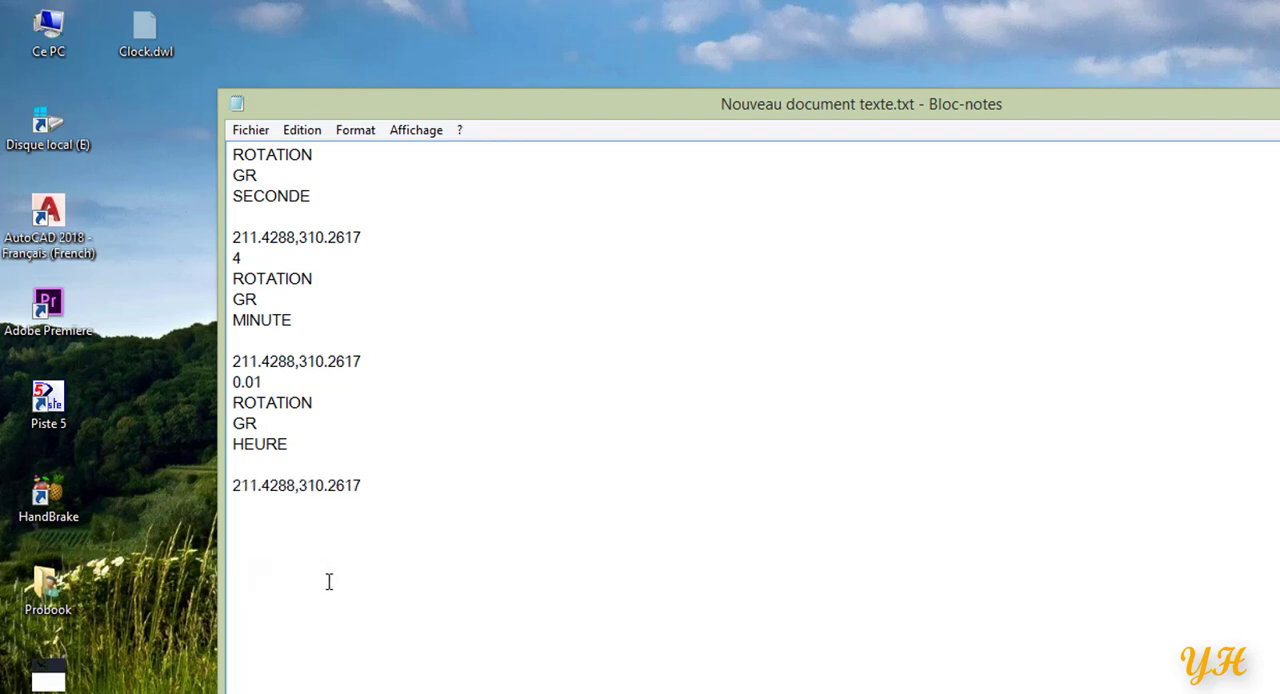
Finish the script with the angle 0.001 for the hour hand and RSCRIPT on the last line.
{"action": "type", "text": "0.001"}
{"action": "key", "text": "Return"}
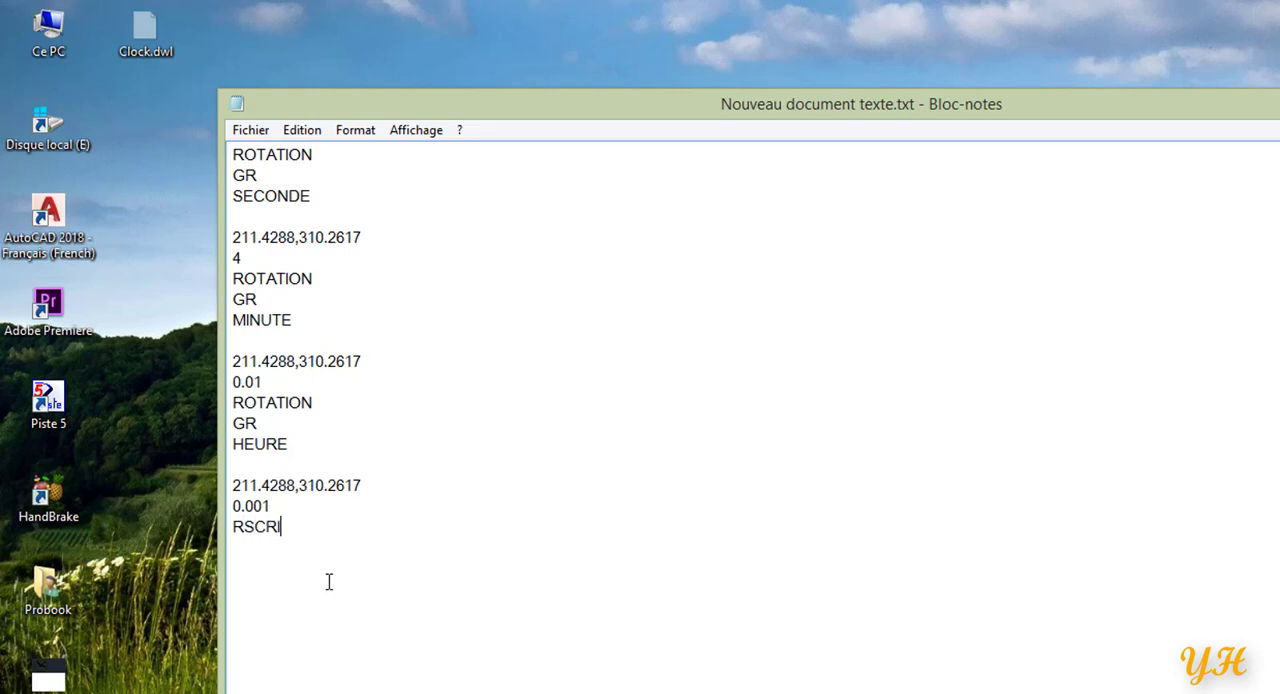
{"action": "type", "text": "T"}
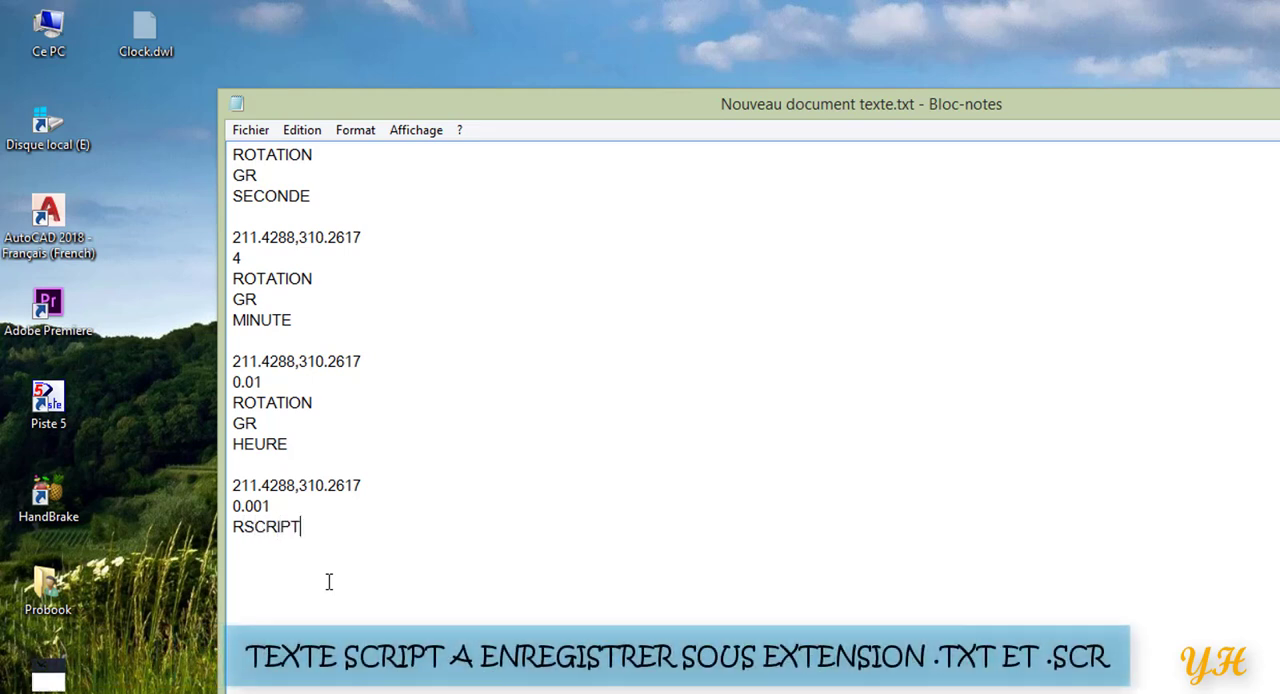
Save the script, and save a copy of it on the desktop as the text file CLOCK.txt.
{"action": "left_click", "coordinate": [258, 134]}
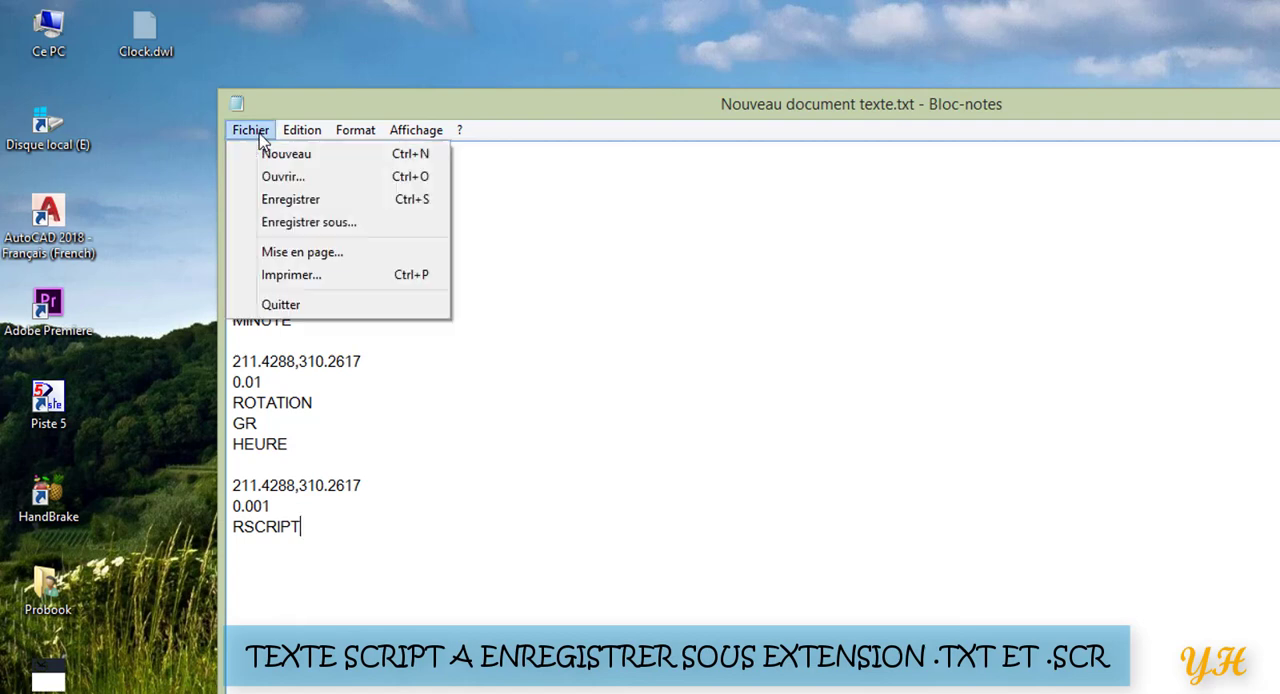
{"action": "left_click", "coordinate": [298, 200]}
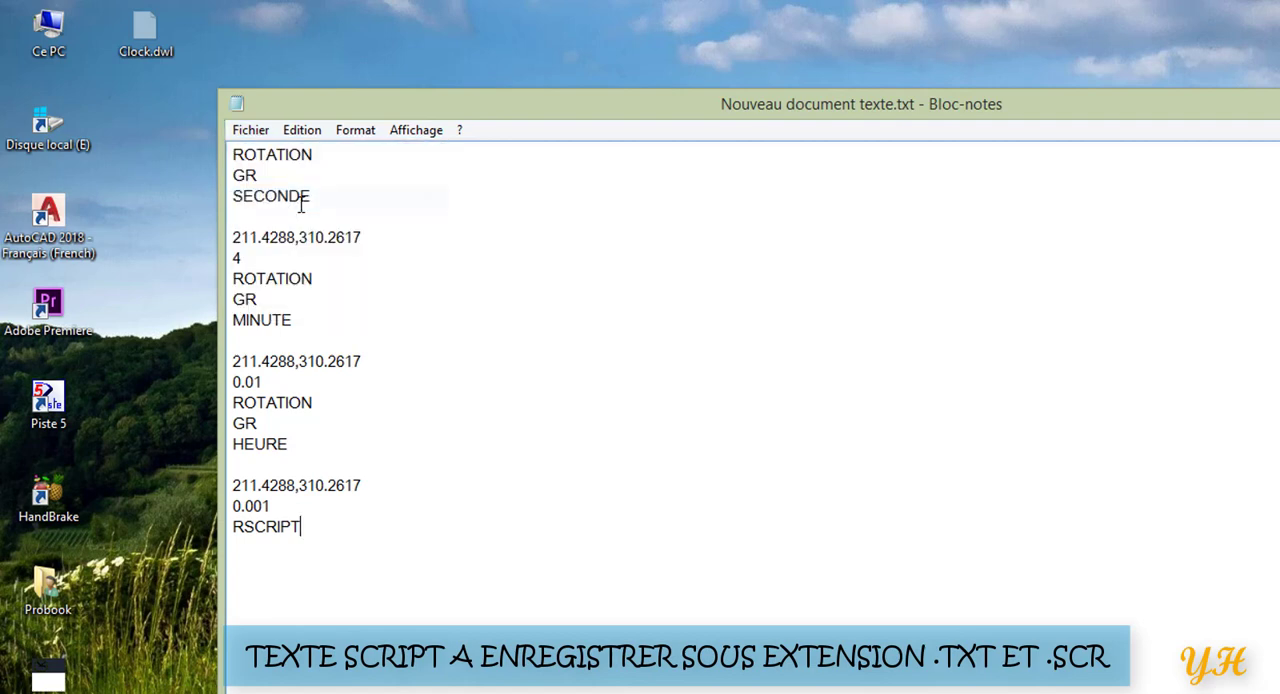
{"action": "left_click", "coordinate": [252, 131]}
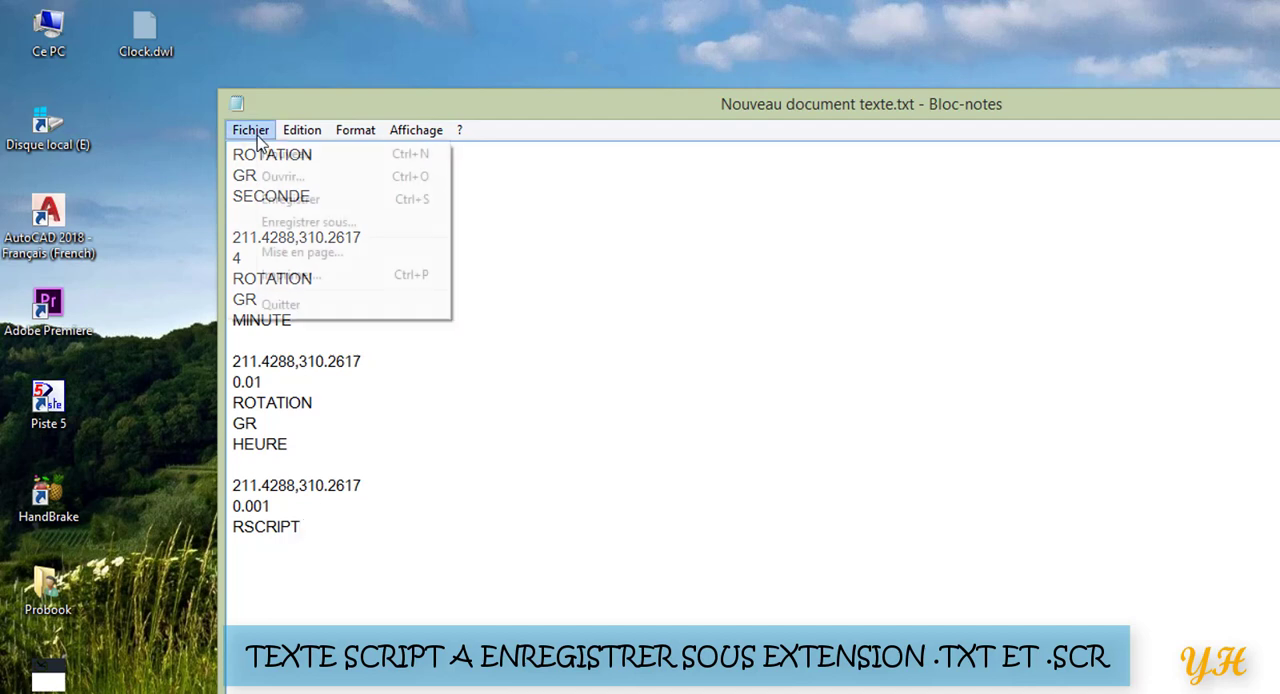
{"action": "left_click", "coordinate": [285, 224]}
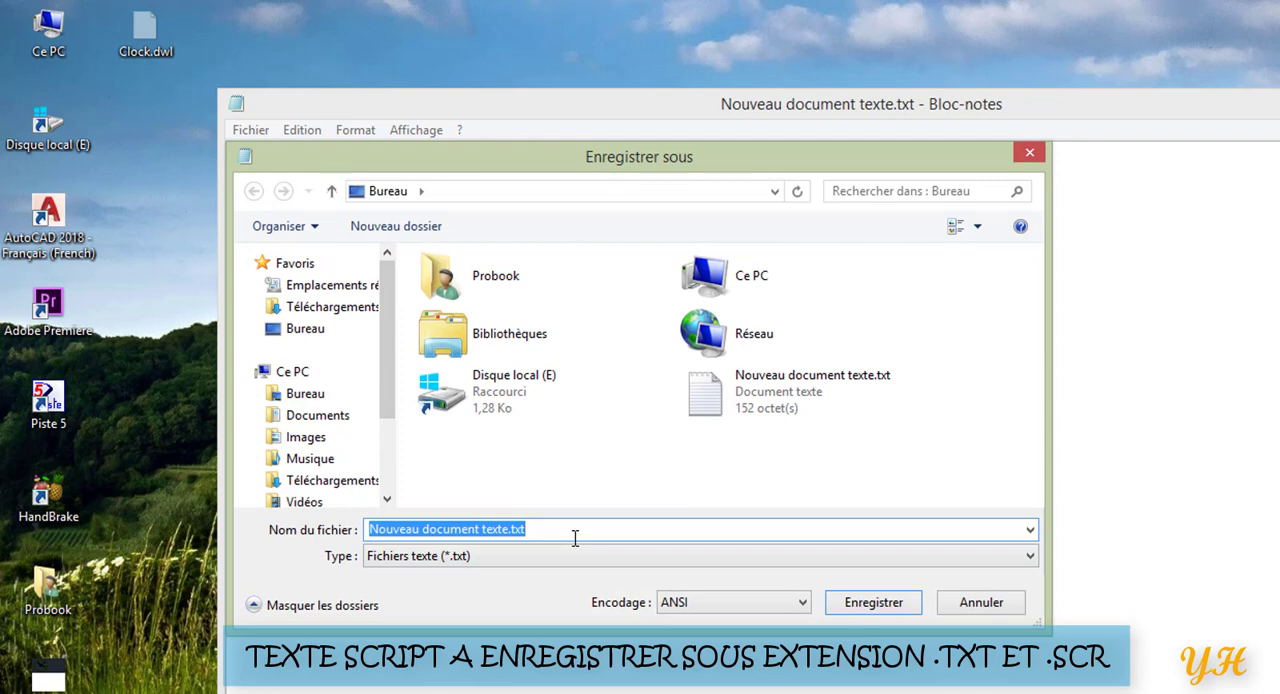
{"action": "type", "text": "C"}
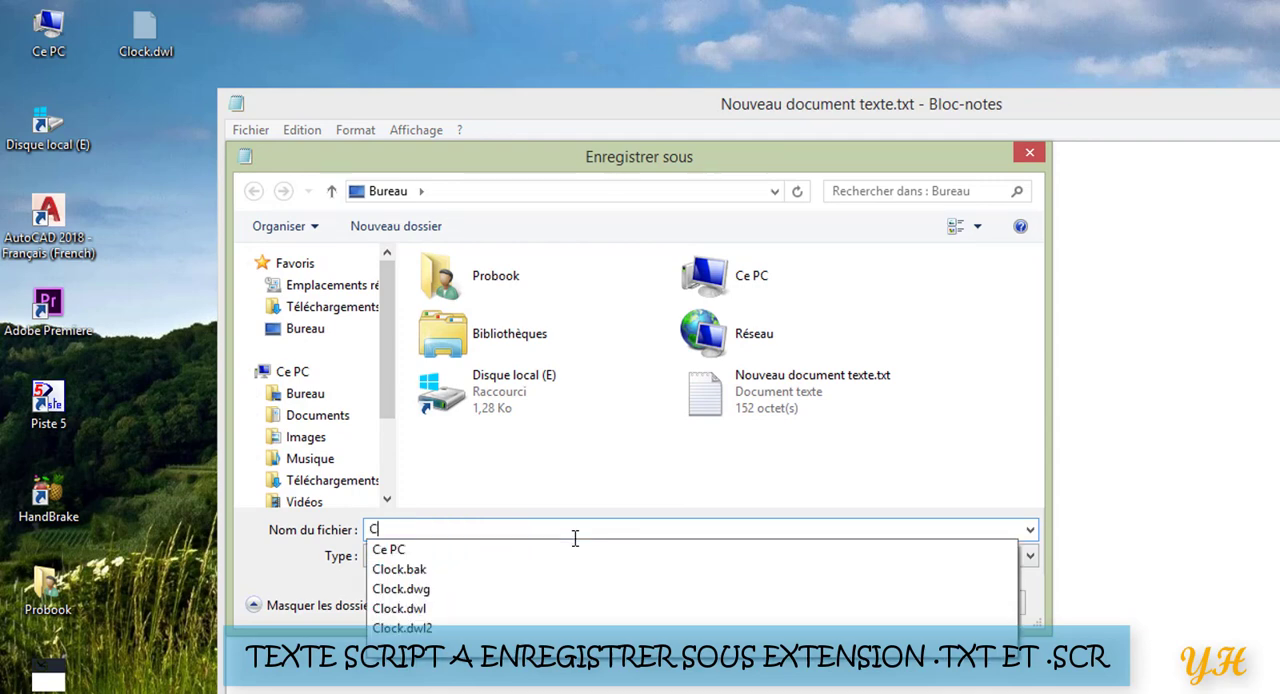
{"action": "type", "text": "LOCK"}
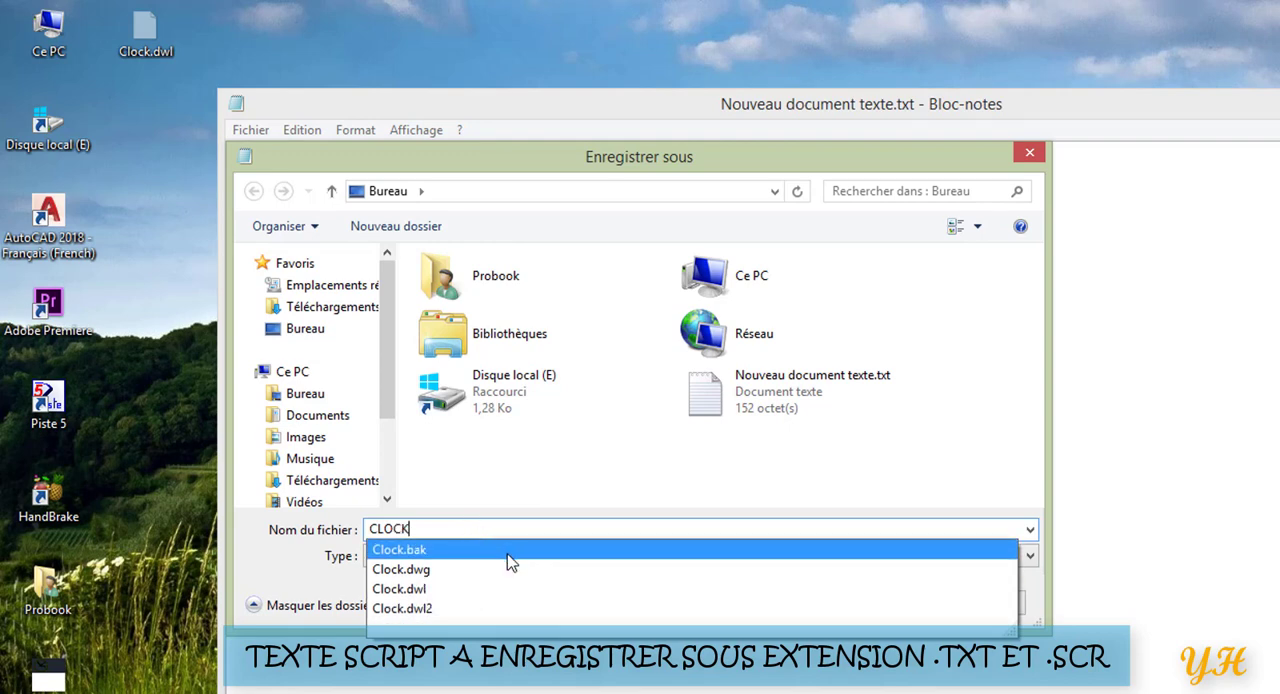
{"action": "key", "text": "Return"}
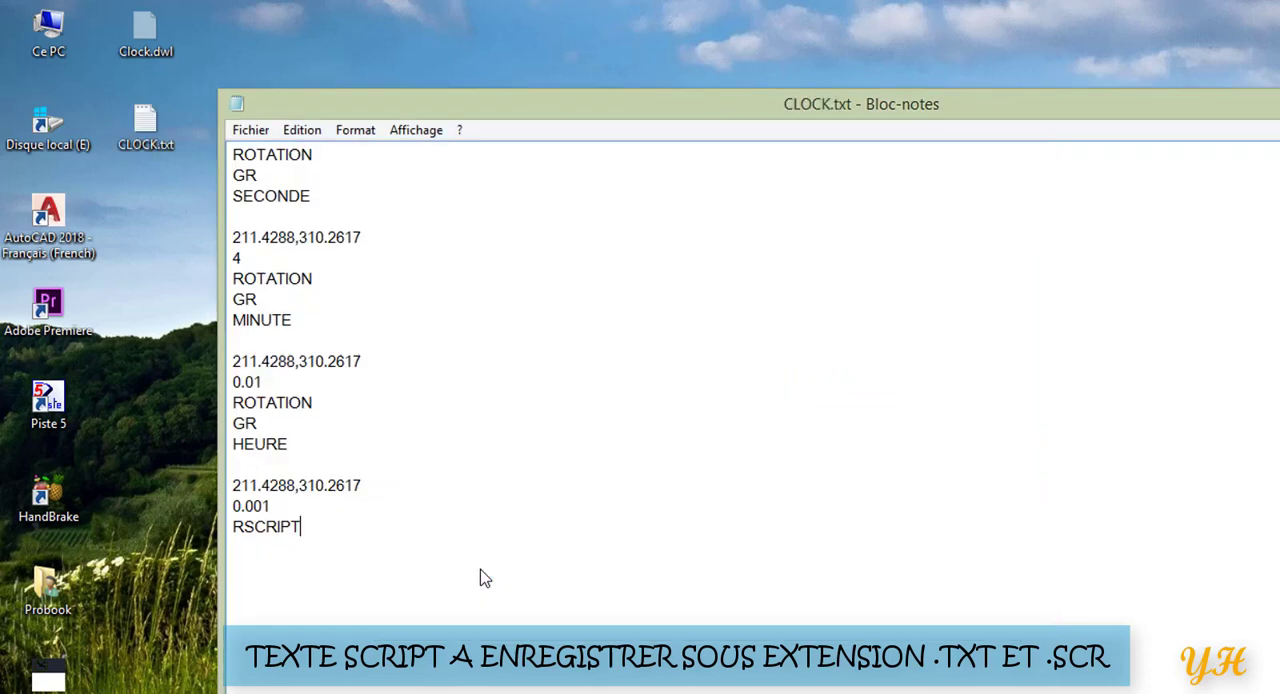
Save another copy of the script on the desktop as CLOCK.SCR.
{"action": "left_click", "coordinate": [251, 130]}
{"action": "left_click", "coordinate": [325, 224]}
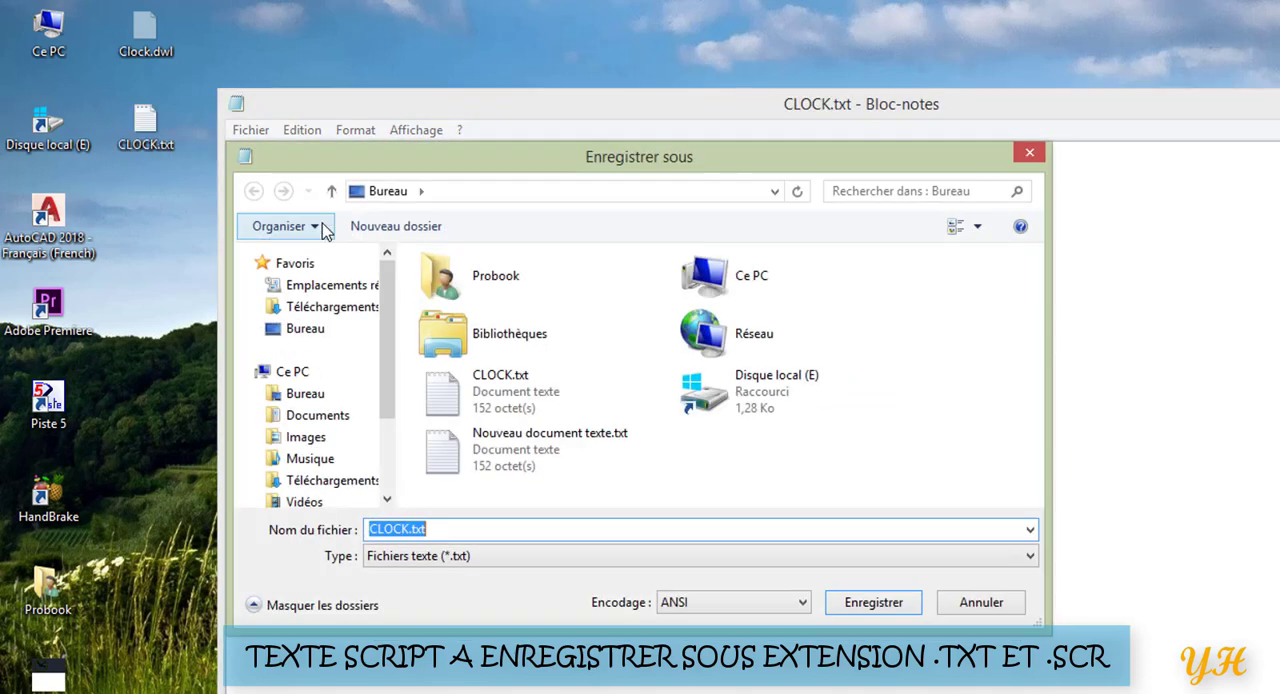
{"action": "left_click", "coordinate": [450, 533]}
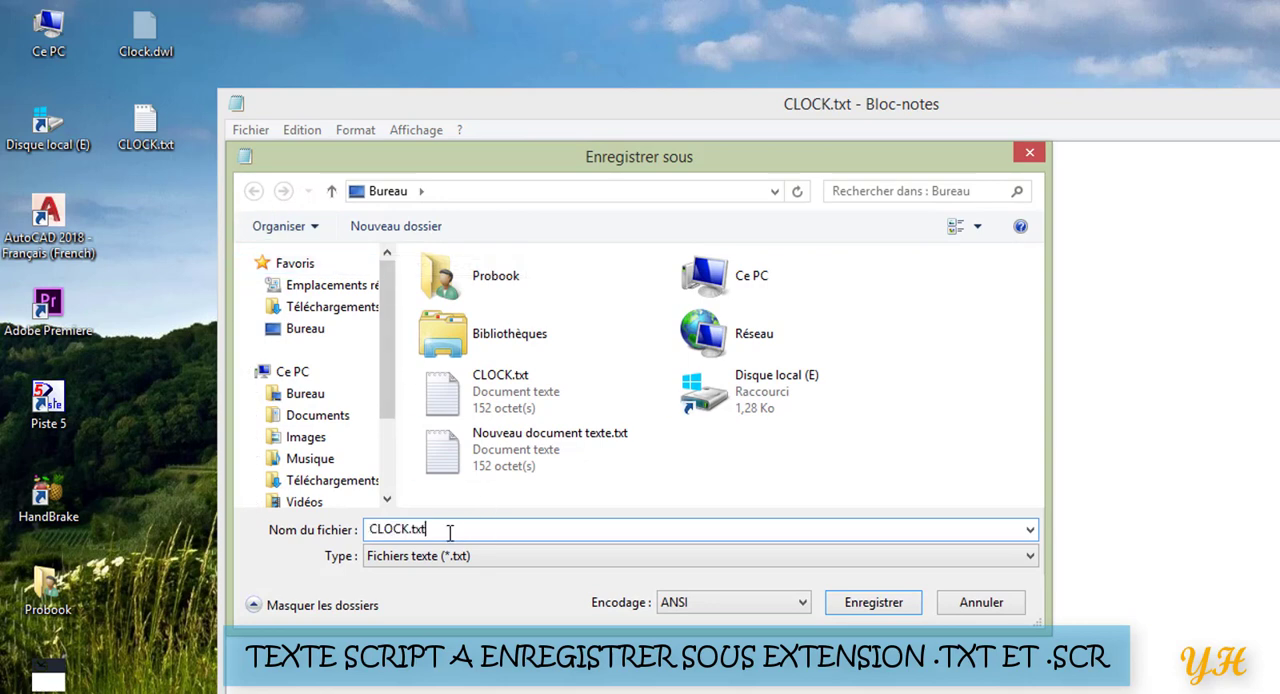
{"action": "double_click", "coordinate": [432, 532]}
{"action": "left_click", "coordinate": [433, 532]}
{"action": "key", "text": "BackSpace"}
{"action": "key", "text": "BackSpace"}
{"action": "key", "text": "BackSpace"}
{"action": "type", "text": "SCR"}
{"action": "left_click", "coordinate": [875, 605]}
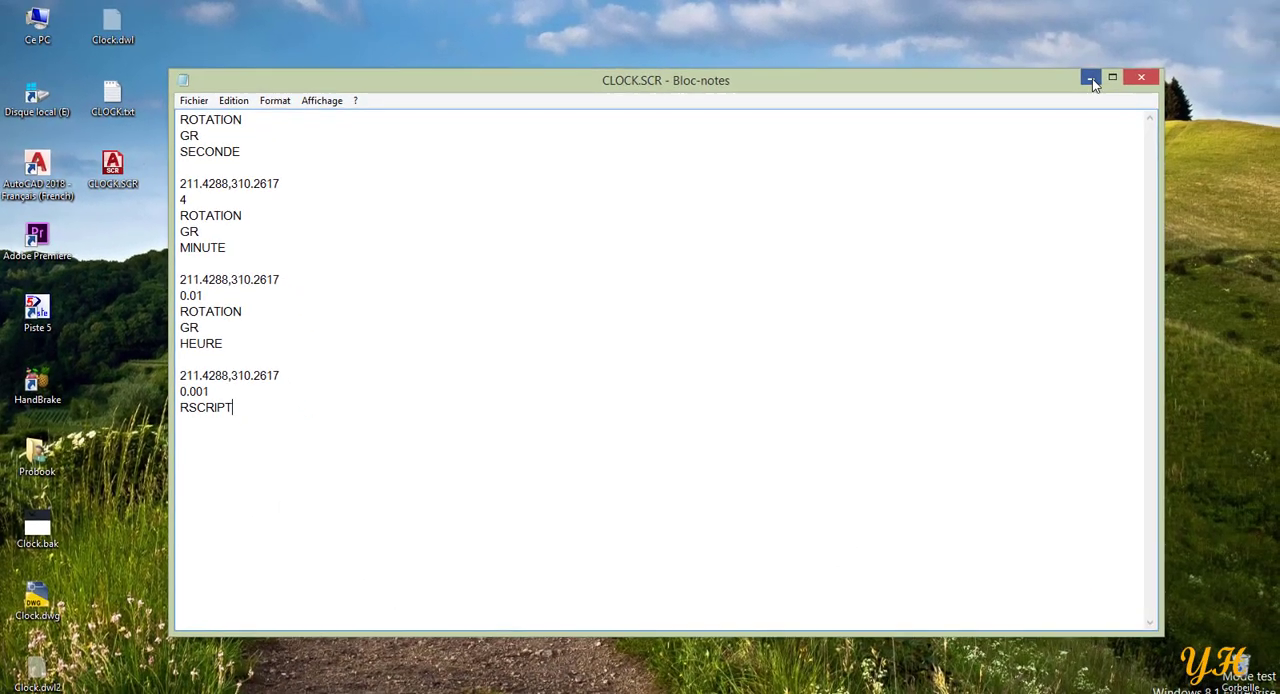
Switch to the clock drawing in Covadis and run CLOCK.SCR from the desktop with the SCRIPT command.
{"action": "left_click", "coordinate": [1090, 79]}
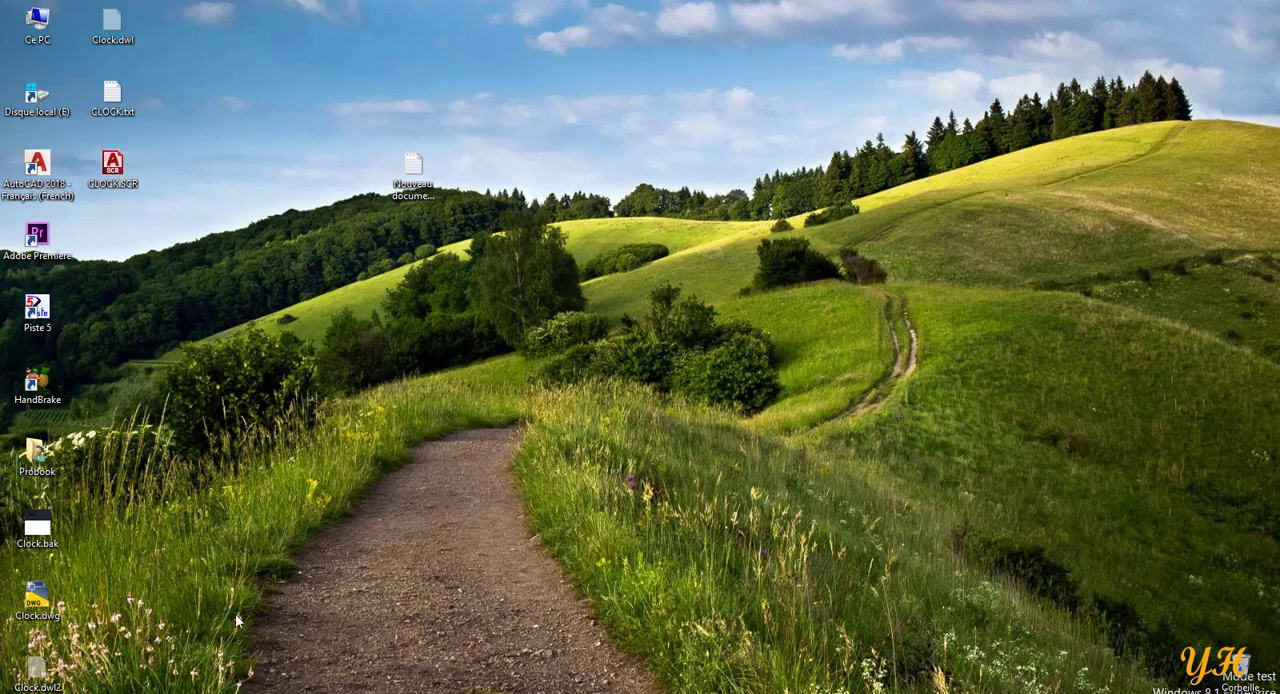
{"action": "key", "text": "alt+Tab"}
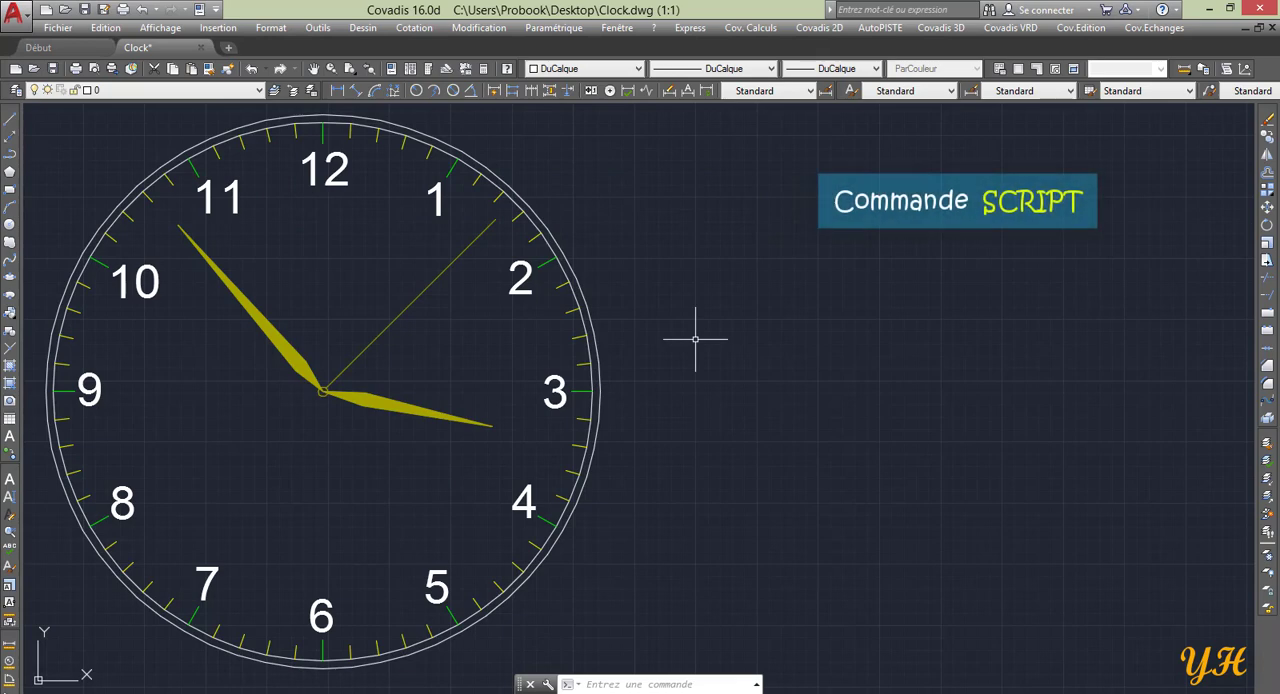
{"action": "type", "text": "SCRIPT"}
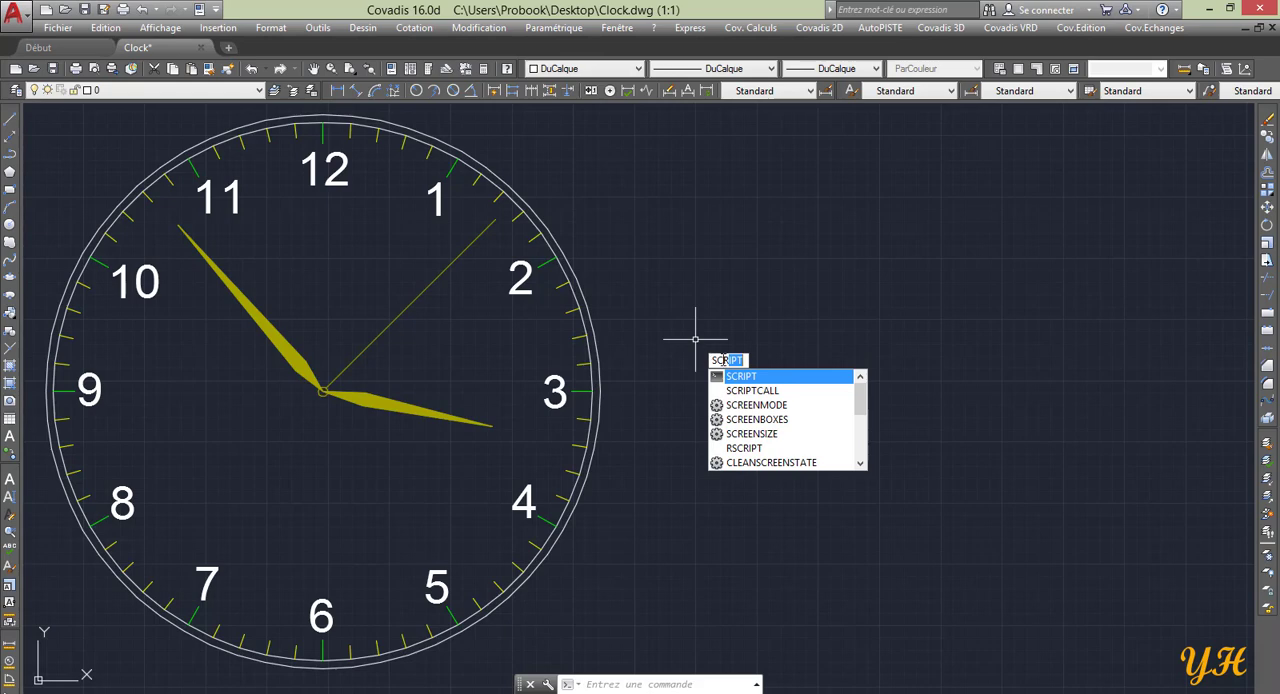
{"action": "left_click", "coordinate": [742, 377]}
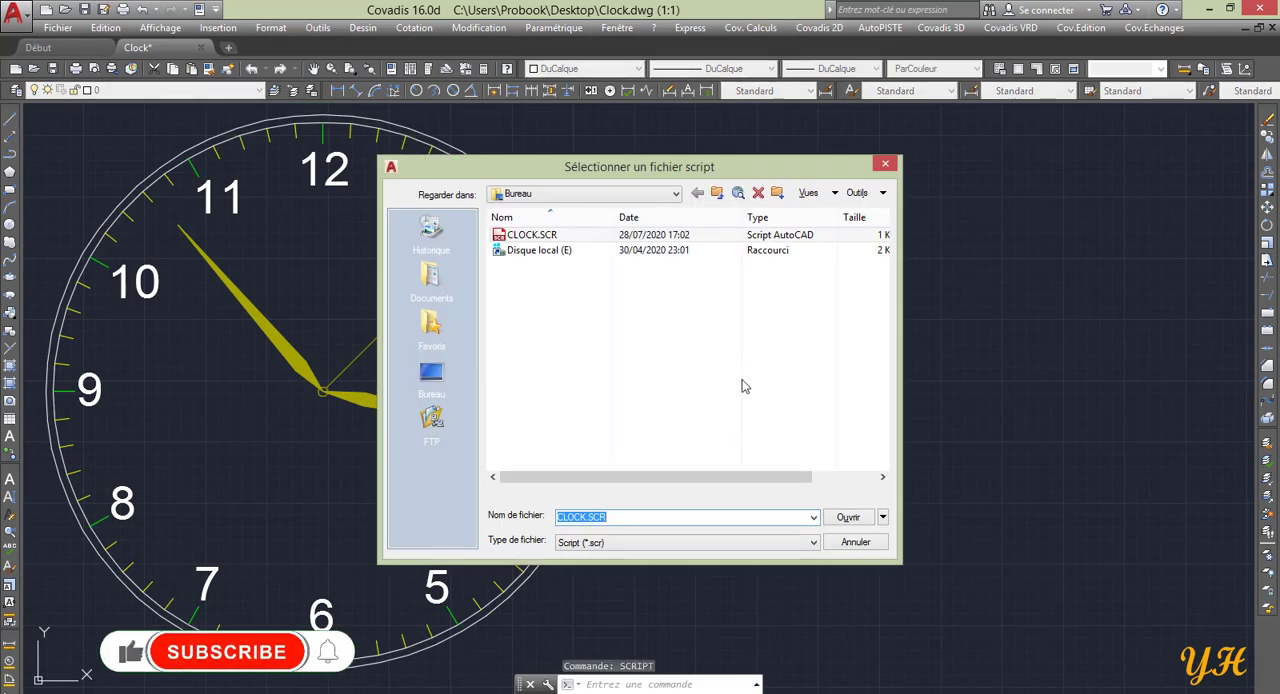
{"action": "left_click", "coordinate": [531, 238]}
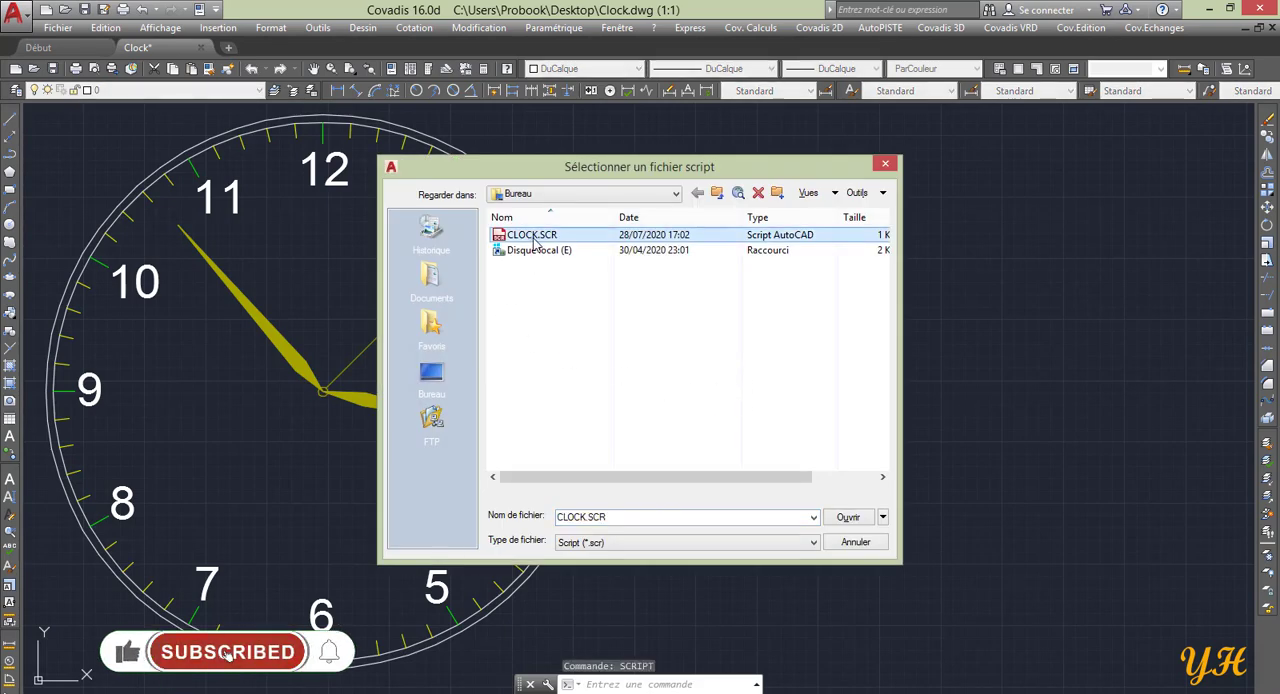
{"action": "left_click", "coordinate": [848, 517]}
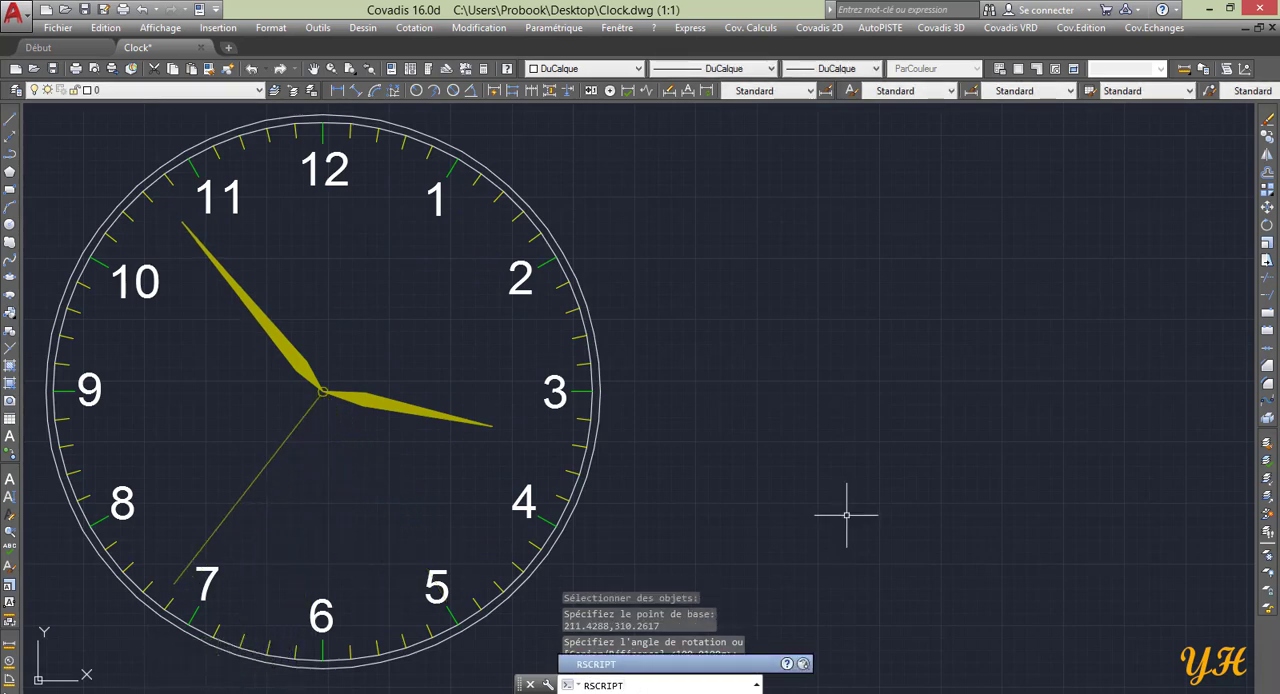
Return to CLOCK.SCR in Notepad and set the rotation angles to 24 for SECONDE, 1 for MINUTE and 0.1 for HEURE.
{"action": "left_click", "coordinate": [1210, 9]}
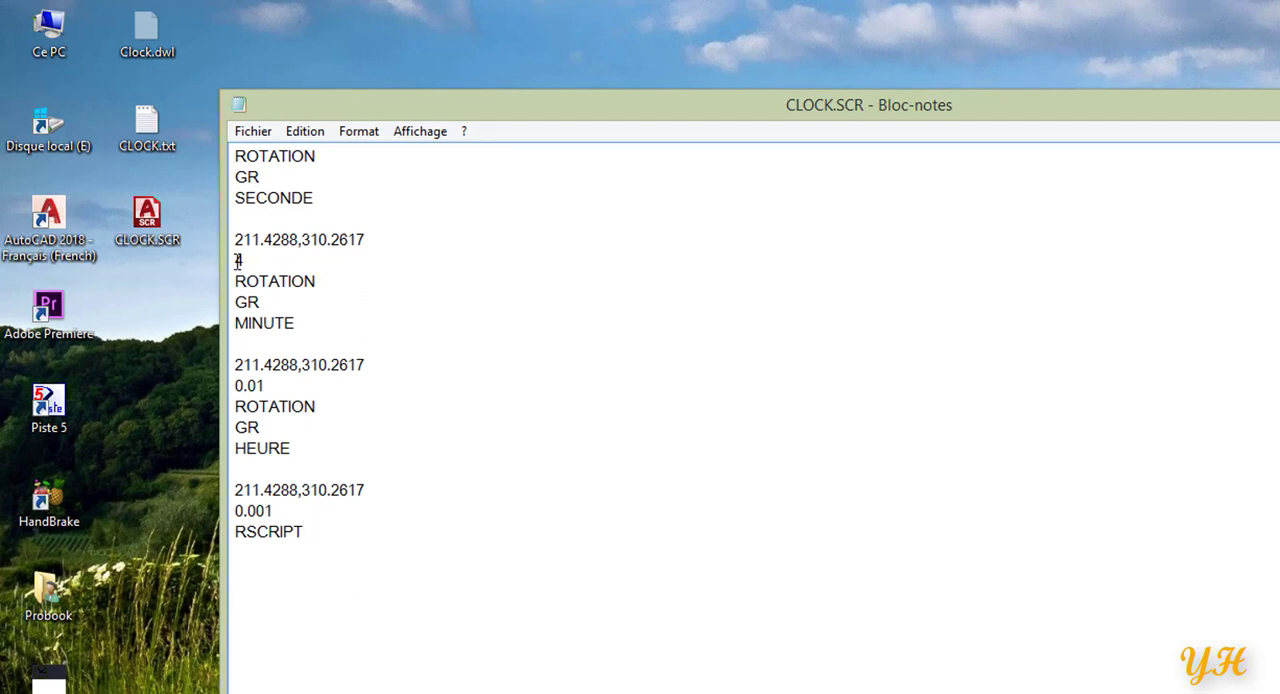
{"action": "type", "text": "2"}
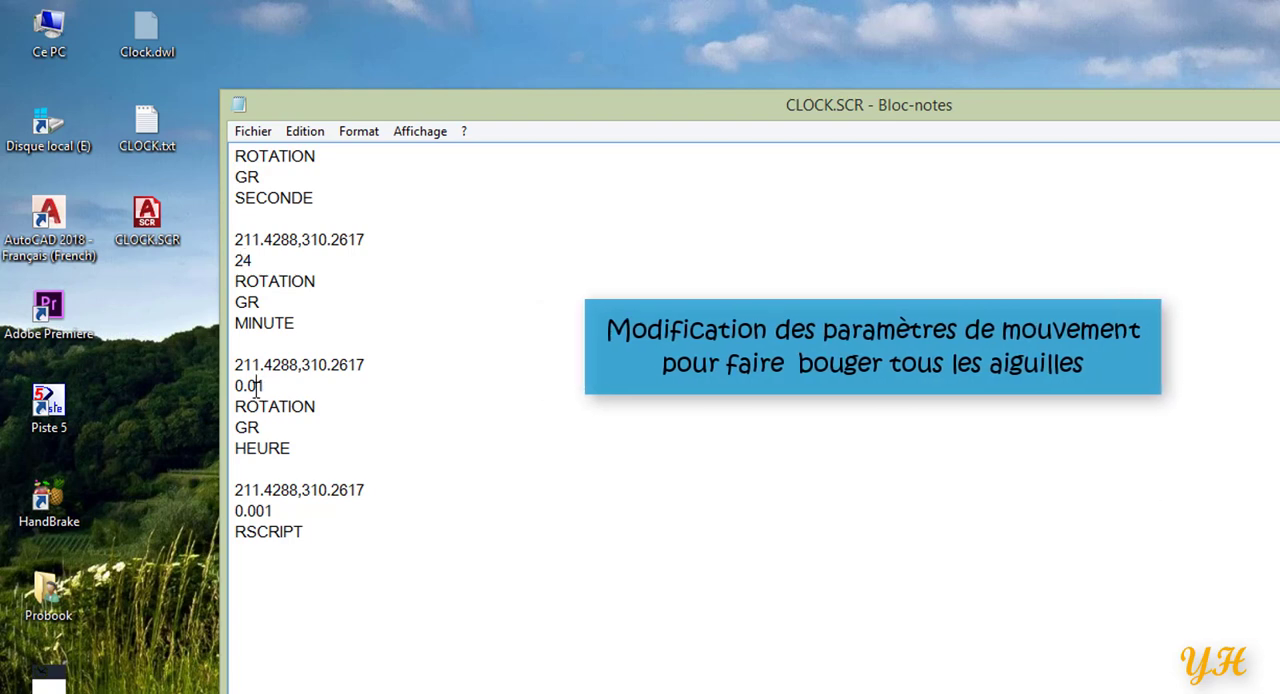
{"action": "left_click_drag", "start_coordinate": [257, 388], "coordinate": [249, 389]}
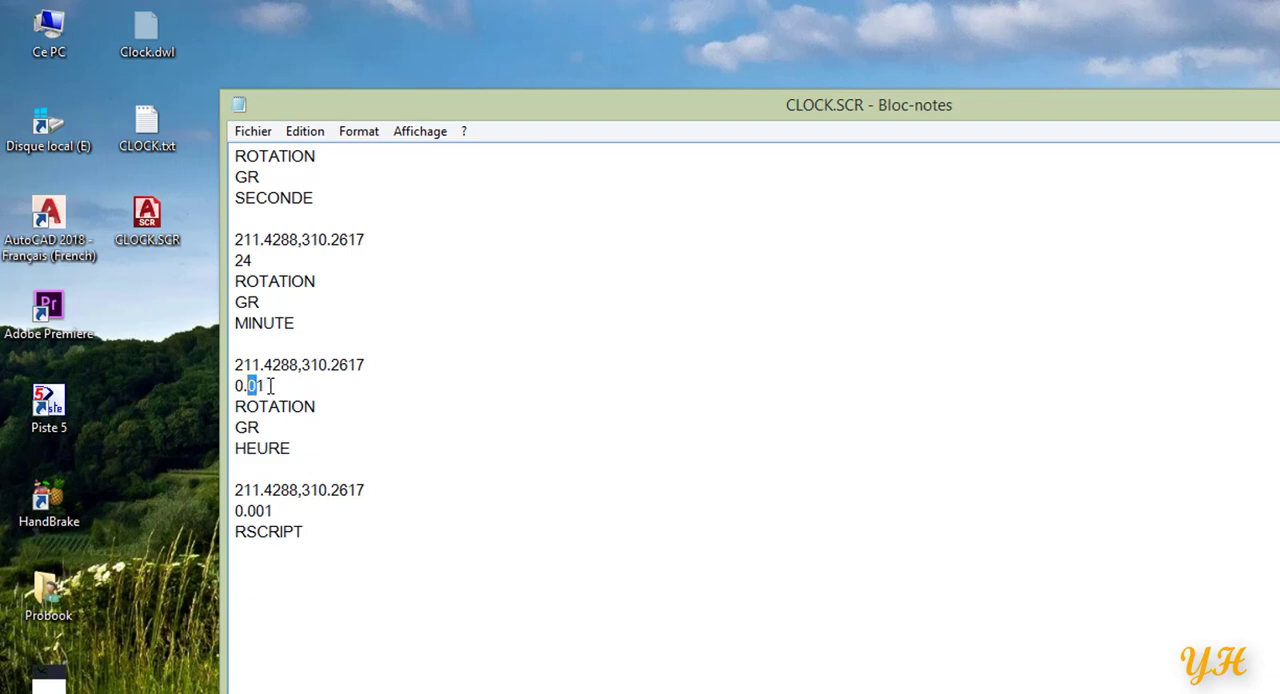
{"action": "left_click_drag", "start_coordinate": [266, 386], "coordinate": [240, 384]}
{"action": "type", "text": "1"}
{"action": "left_click_drag", "start_coordinate": [266, 511], "coordinate": [248, 511]}
{"action": "key", "text": "Delete"}
Save the edited script, and save it again on the desktop with the all-files type, replacing the existing CLOCK.SCR.
{"action": "left_click", "coordinate": [253, 131]}
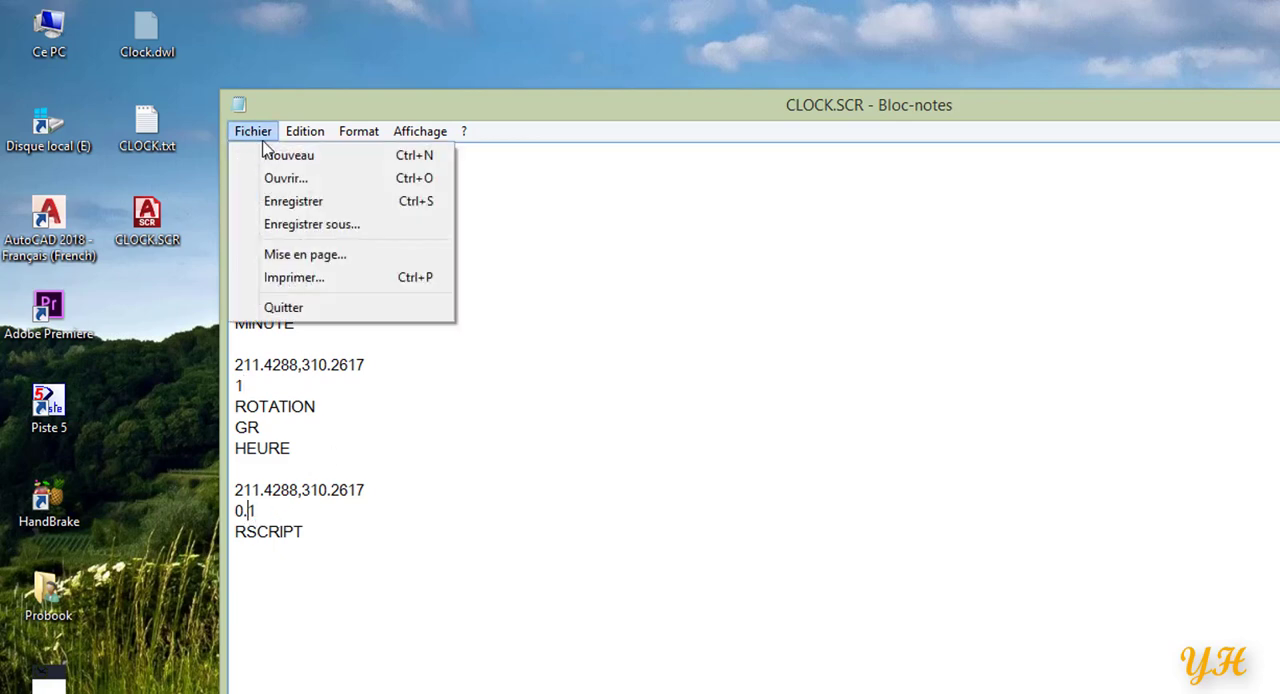
{"action": "left_click", "coordinate": [296, 208]}
{"action": "left_click", "coordinate": [253, 131]}
{"action": "left_click", "coordinate": [300, 225]}
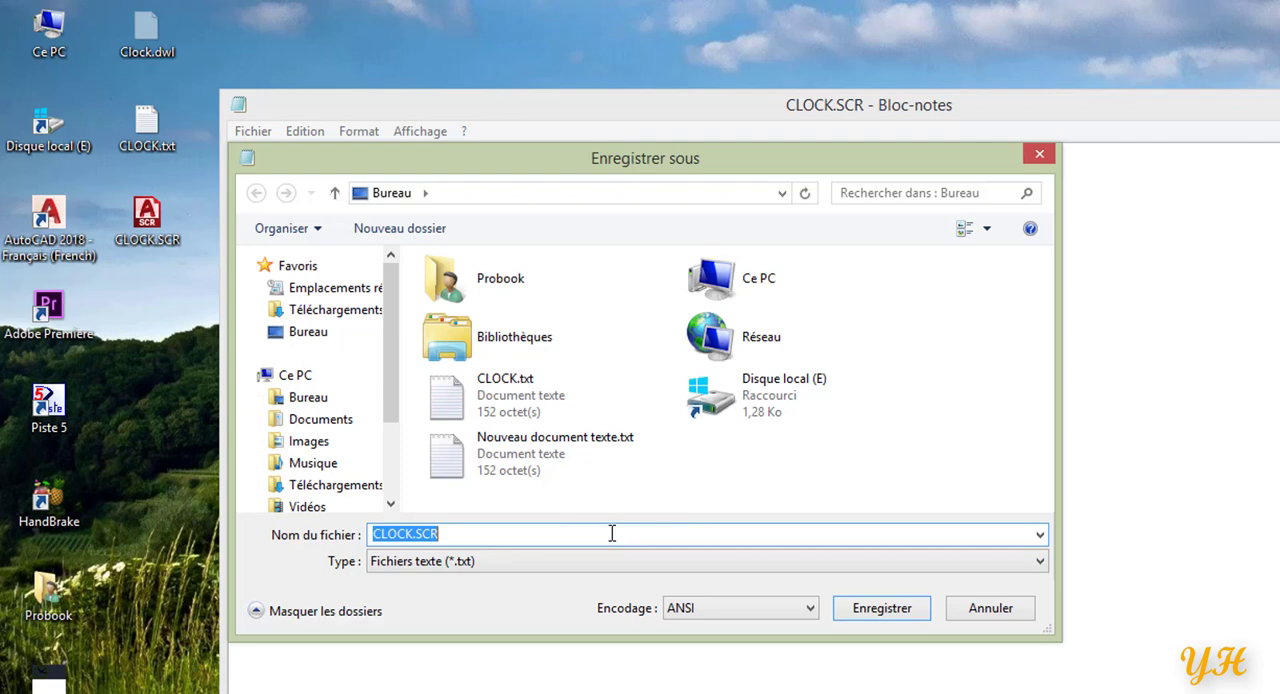
{"action": "left_click", "coordinate": [566, 561]}
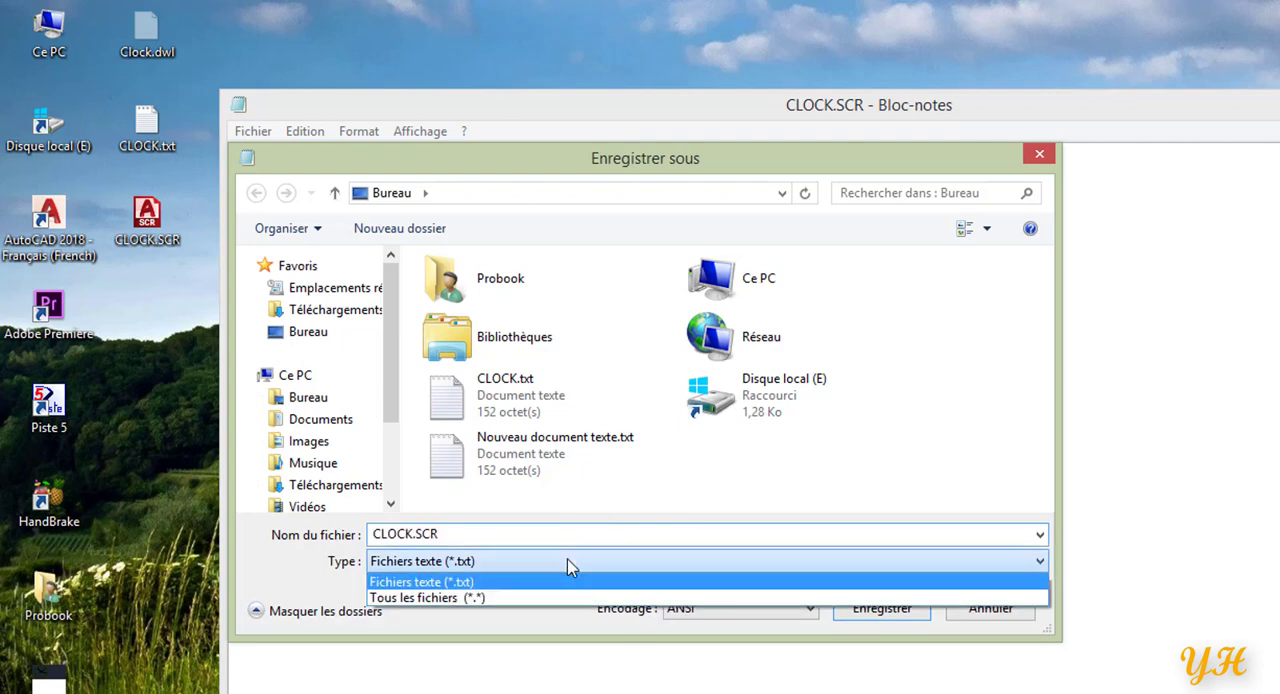
{"action": "left_click", "coordinate": [520, 597]}
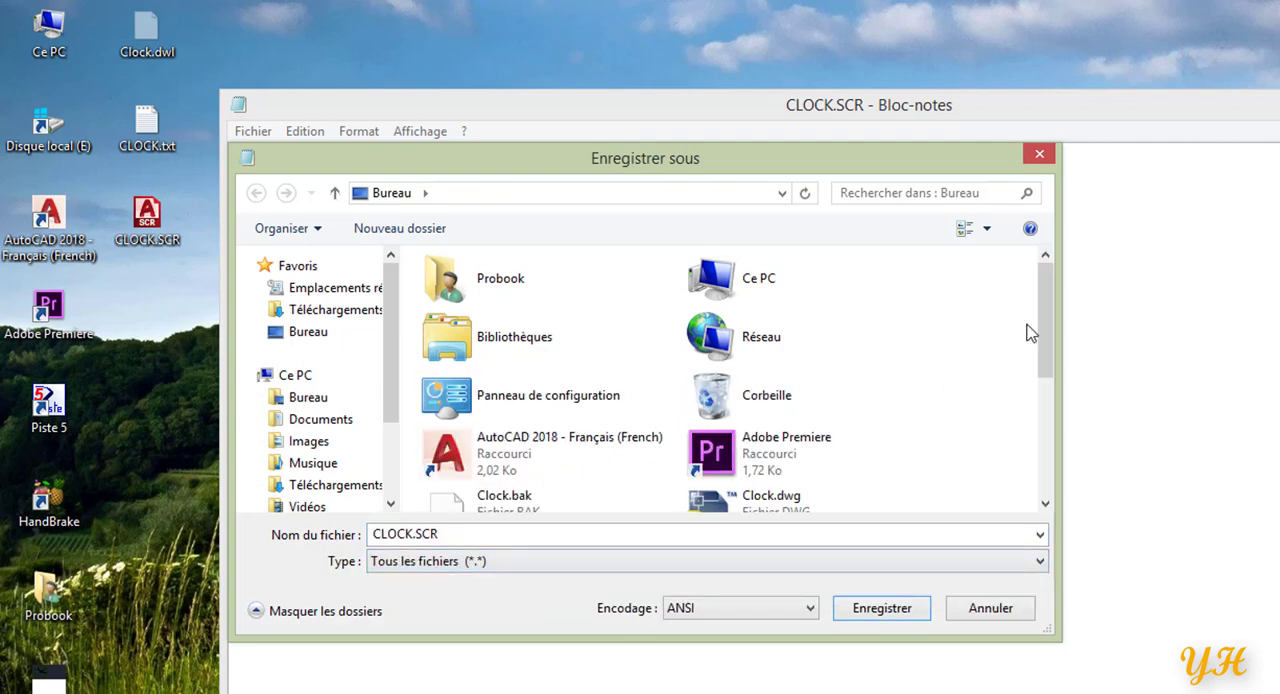
{"action": "left_click_drag", "start_coordinate": [1047, 329], "coordinate": [1045, 453]}
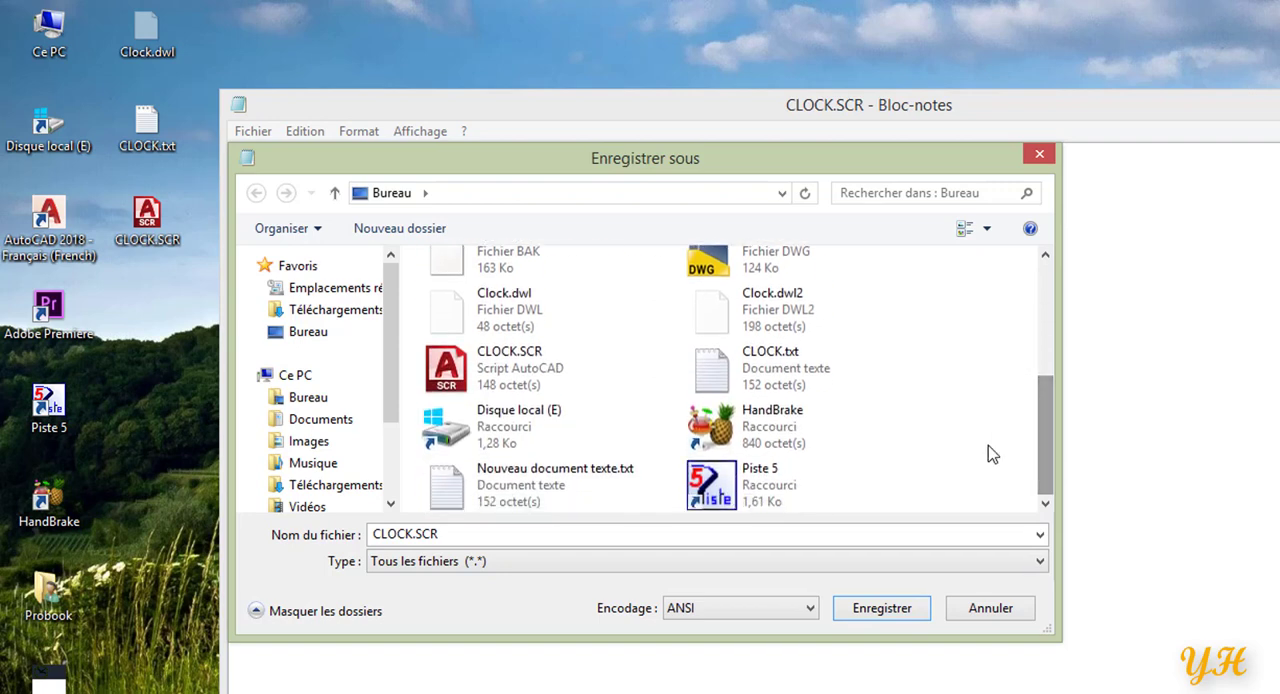
{"action": "left_click", "coordinate": [535, 372]}
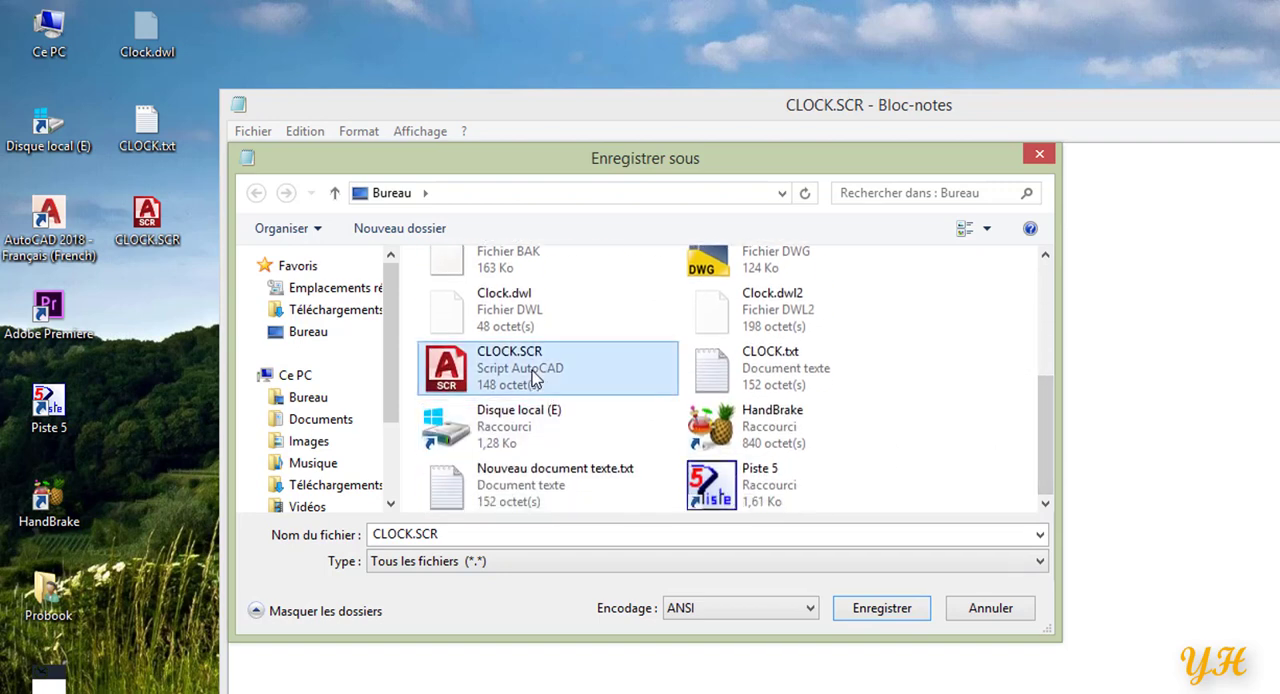
{"action": "left_click", "coordinate": [881, 609]}
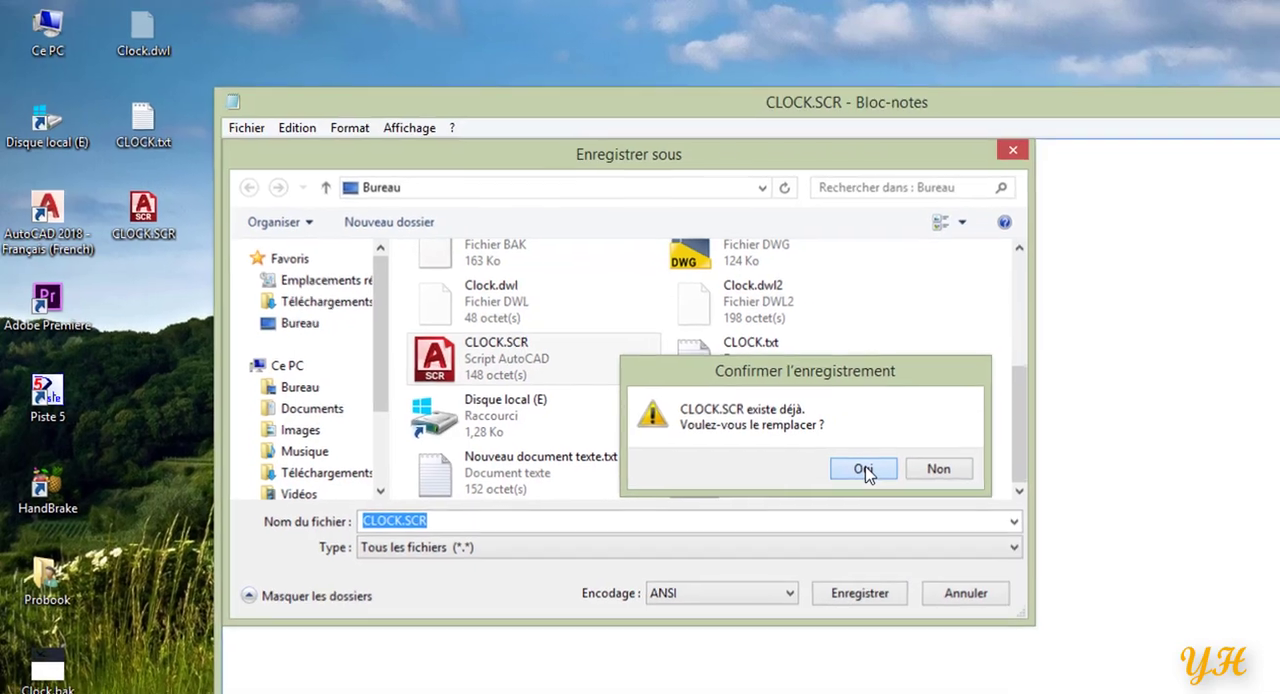
{"action": "left_click", "coordinate": [886, 482]}
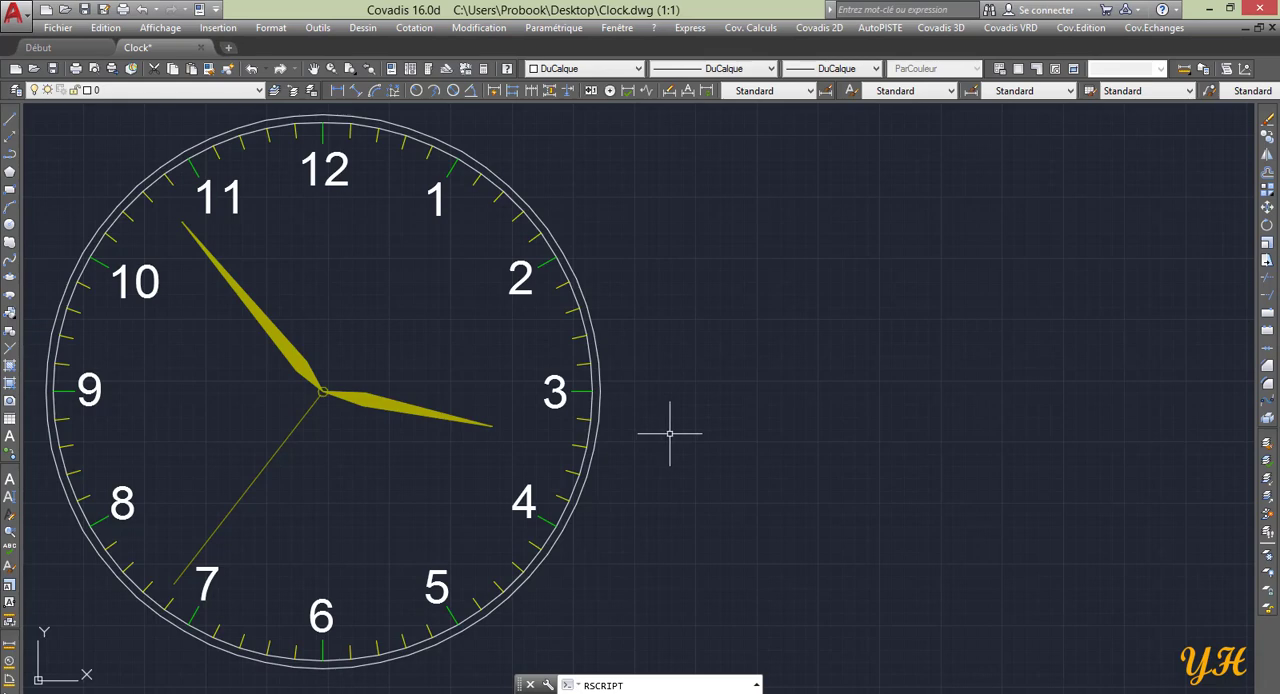
In the Covadis clock drawing, cancel the pending RSCRIPT command and run CLOCK.SCR from the desktop with the SCRIPT command.
{"action": "key", "text": "Escape"}
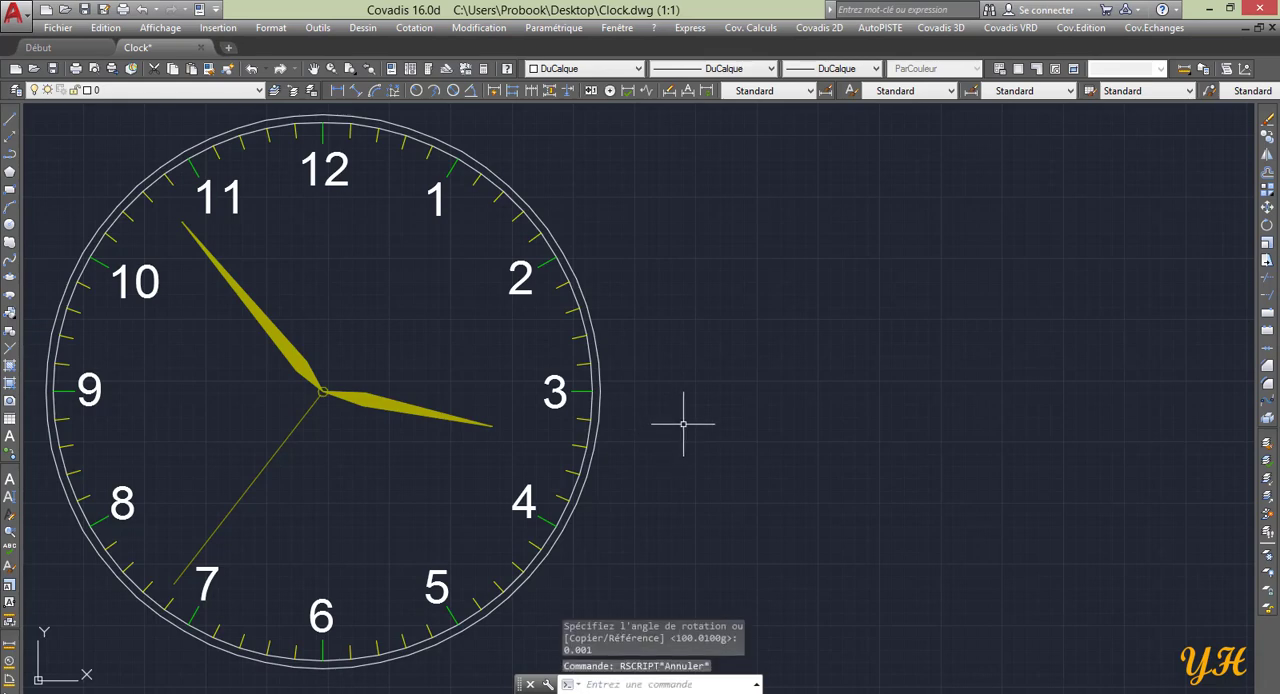
{"action": "type", "text": "SCRIPT"}
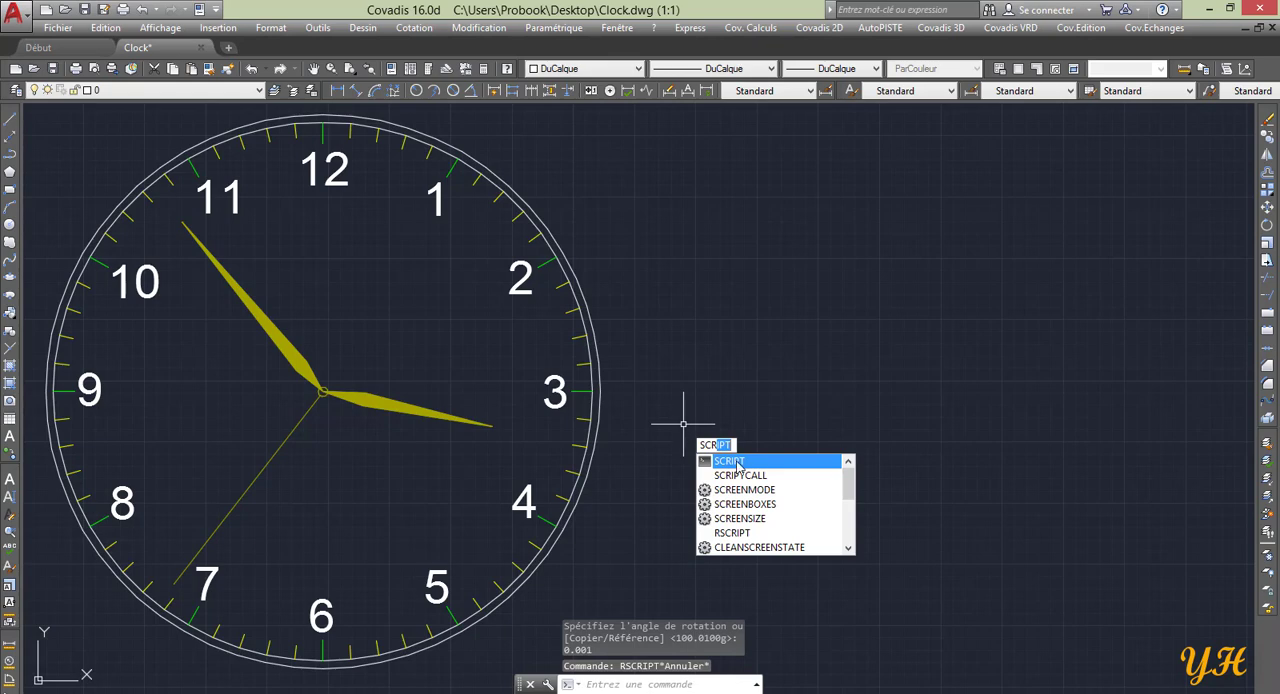
{"action": "left_click", "coordinate": [737, 465]}
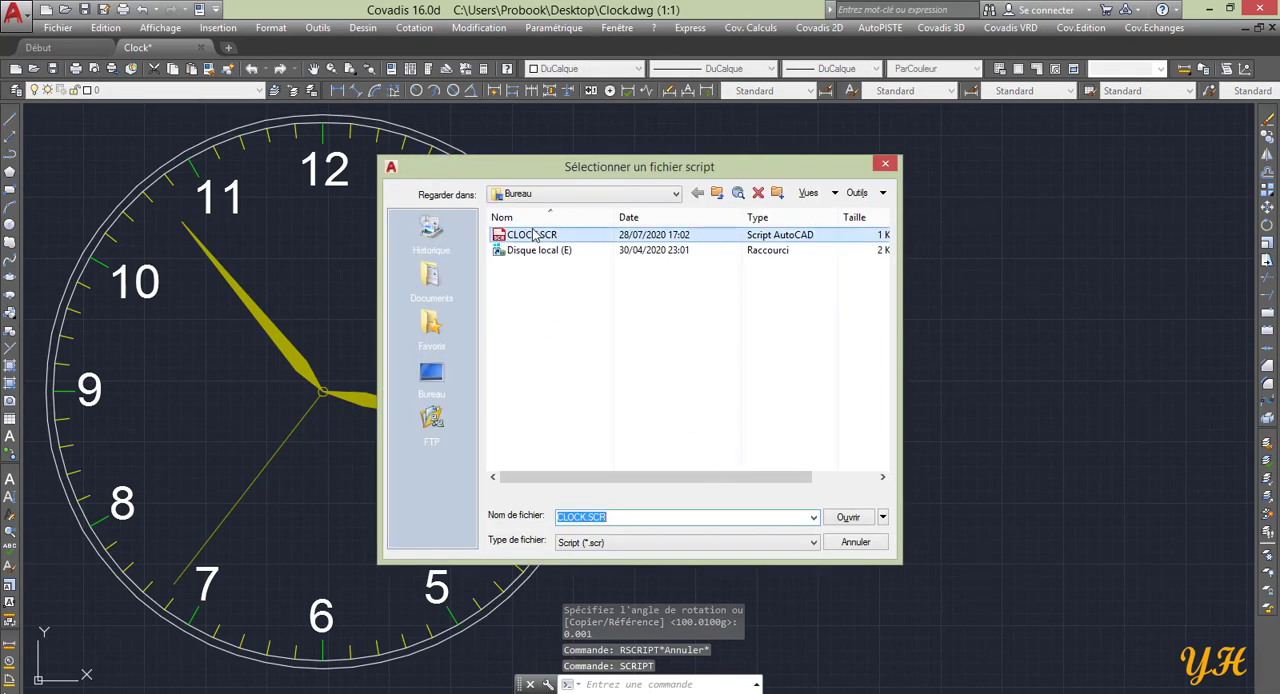
{"action": "left_click", "coordinate": [533, 238]}
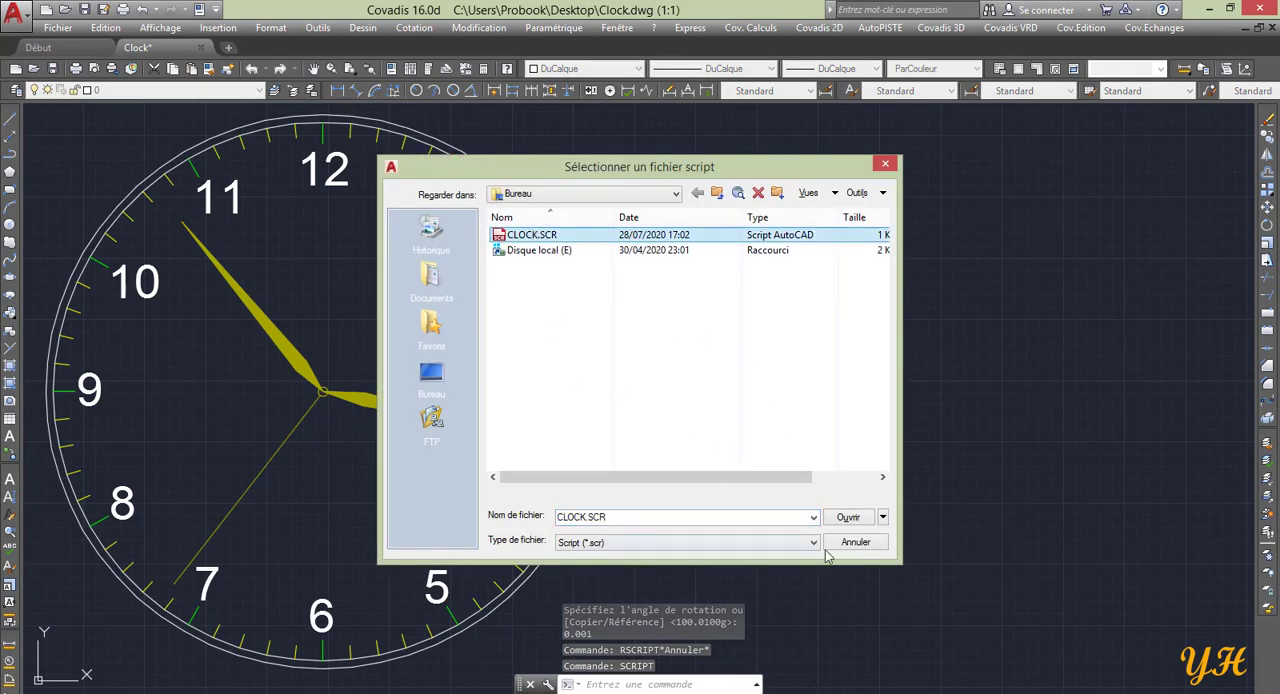
{"action": "left_click", "coordinate": [849, 518]}
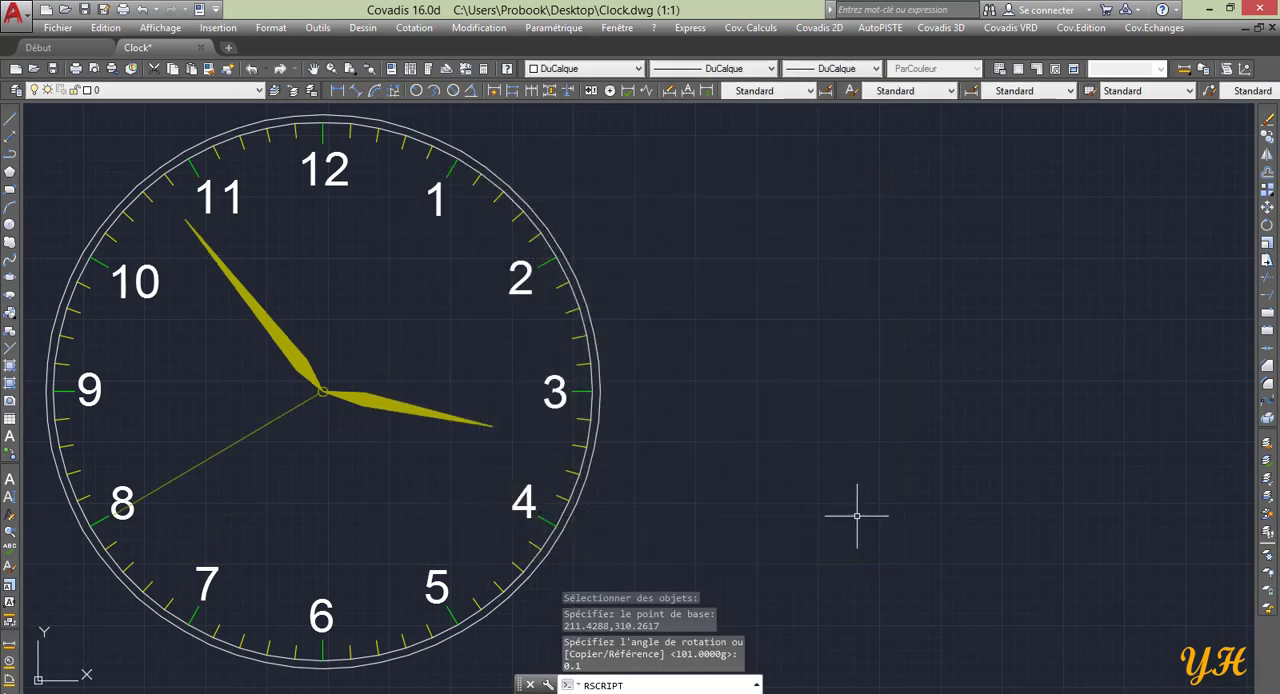